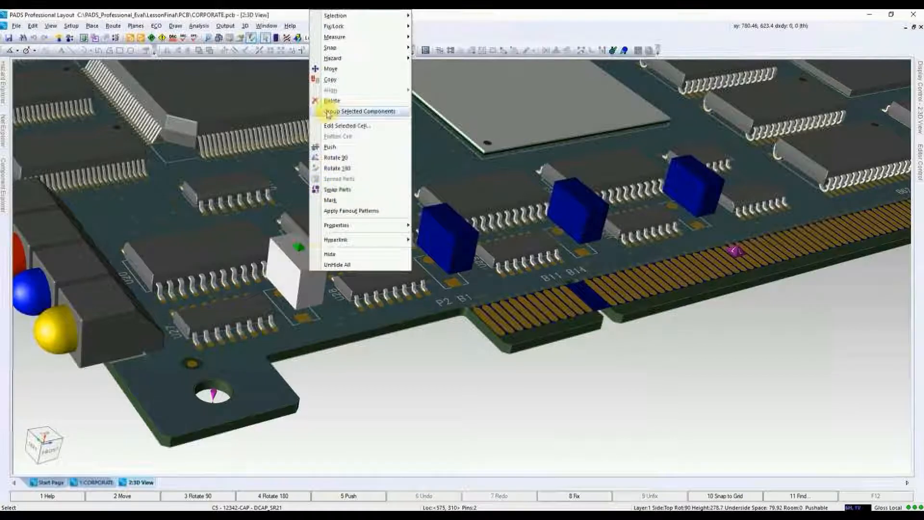
Step: Open the cell of the selected capacitor, DCAP_SR21, for editing
{"action": "left_click", "coordinate": [330, 127]}
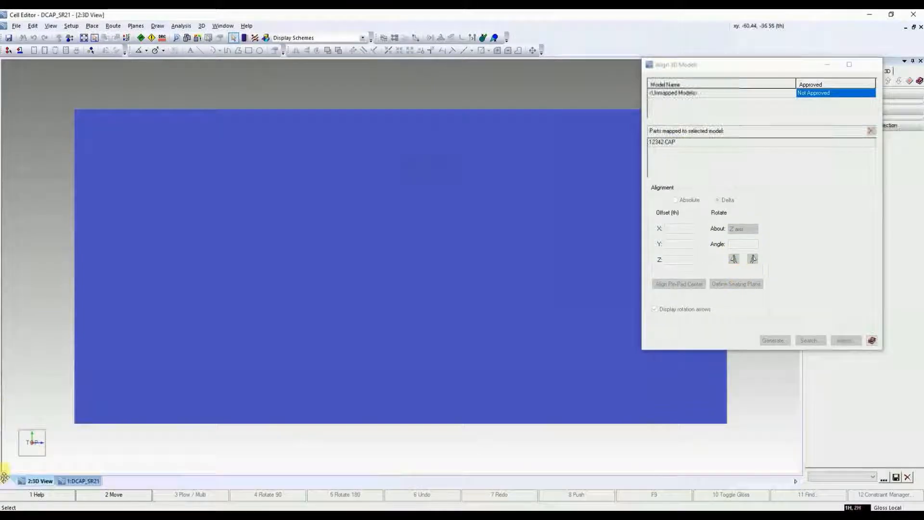
{"action": "mouse_move", "coordinate": [34, 448]}
{"action": "left_mouse_down"}
{"action": "mouse_move", "coordinate": [56, 433]}
{"action": "mouse_move", "coordinate": [46, 429]}
{"action": "mouse_move", "coordinate": [30, 453]}
{"action": "left_mouse_up"}
{"action": "scroll", "coordinate": [361, 278], "scroll_direction": "down", "scroll_amount": 5}
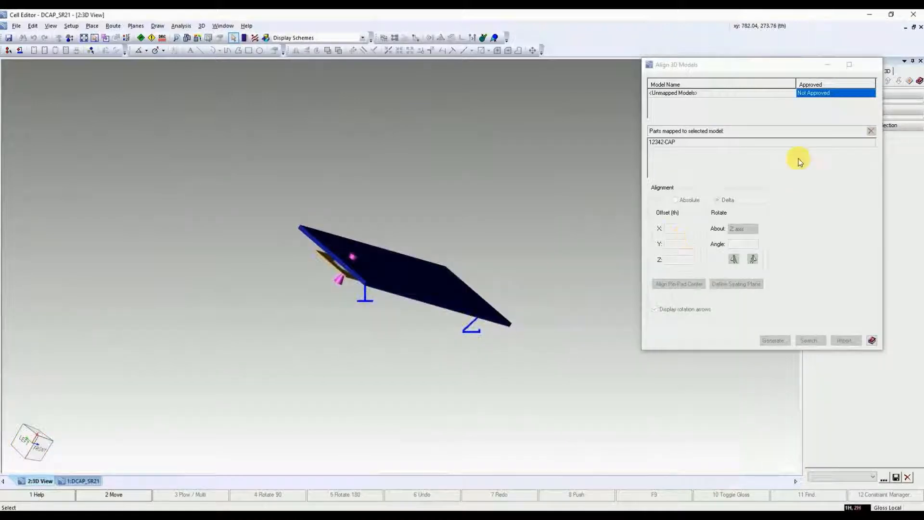
Step: Import SR215E104MARTR1.stp from STEP-Models as the 3D model of part 12342-CAP, using auto-alignment with the 2D cell
{"action": "left_click", "coordinate": [780, 144]}
{"action": "left_click", "coordinate": [855, 342]}
{"action": "left_click_drag", "start_coordinate": [906, 137], "coordinate": [904, 198]}
{"action": "left_click", "coordinate": [757, 178]}
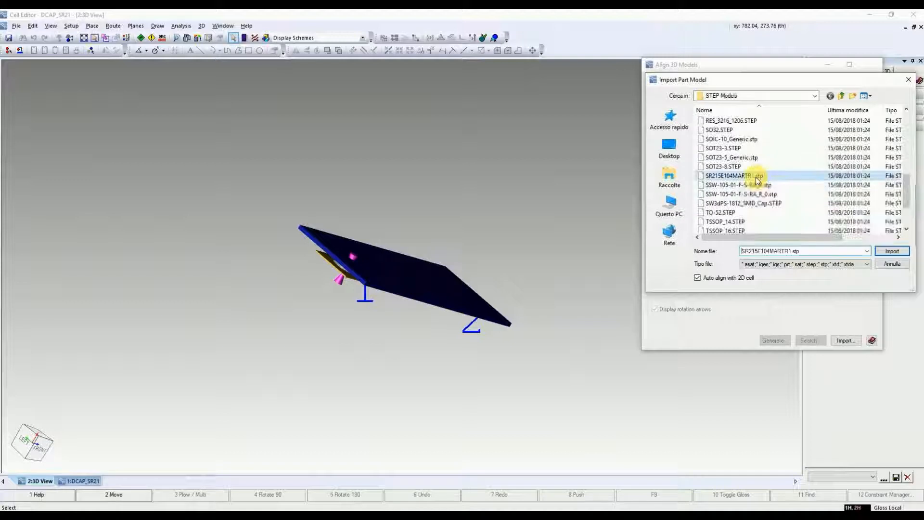
{"action": "left_click", "coordinate": [892, 251]}
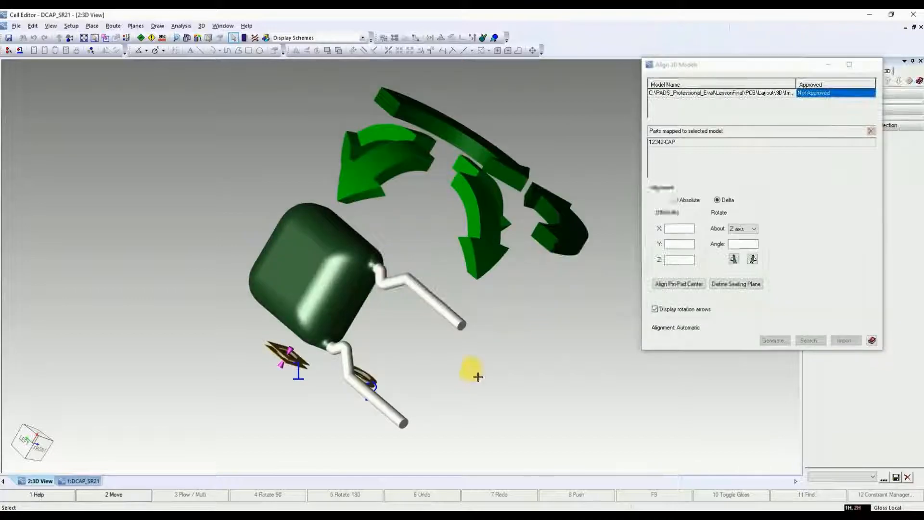
Step: Rotate the capacitor model with the rotation arrows until it stands upright with its leads over pads 1 and 2
{"action": "left_click_drag", "start_coordinate": [43, 448], "coordinate": [45, 443]}
{"action": "left_click", "coordinate": [492, 248]}
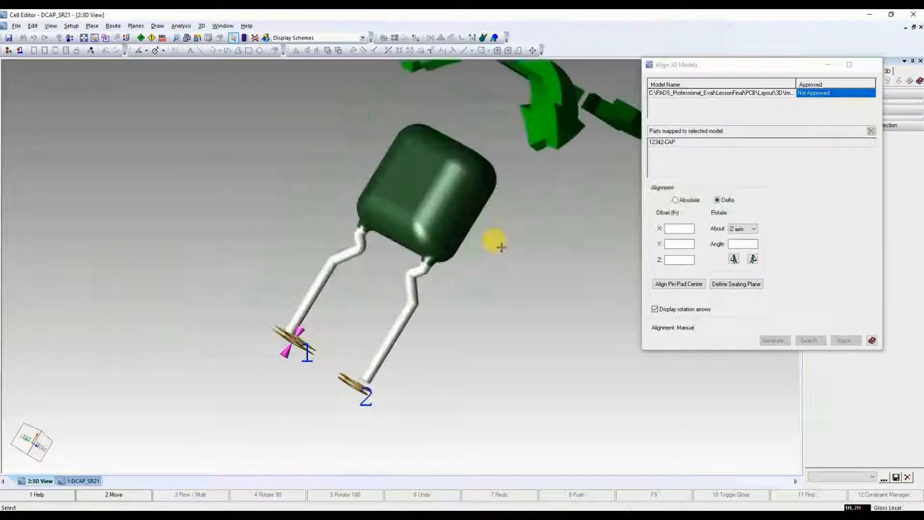
{"action": "left_click_drag", "start_coordinate": [39, 453], "coordinate": [392, 316]}
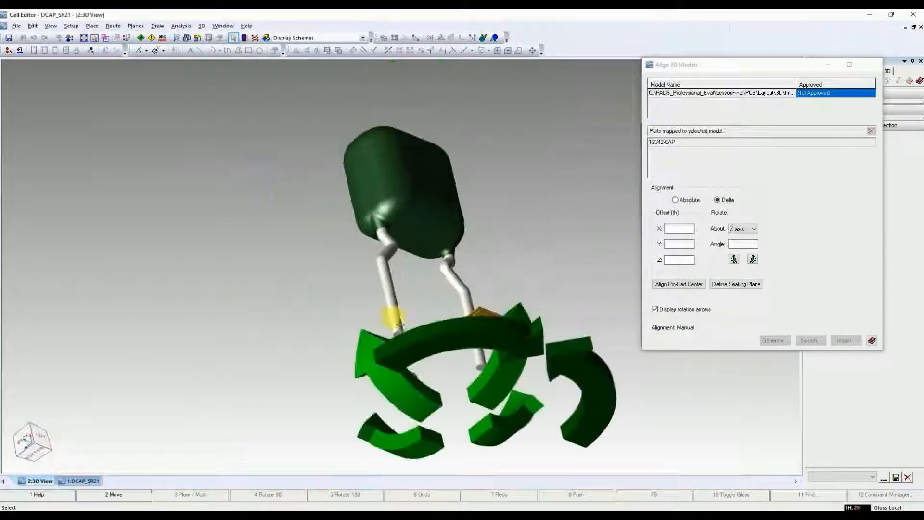
{"action": "left_click", "coordinate": [596, 408]}
{"action": "left_click_drag", "start_coordinate": [38, 450], "coordinate": [150, 440]}
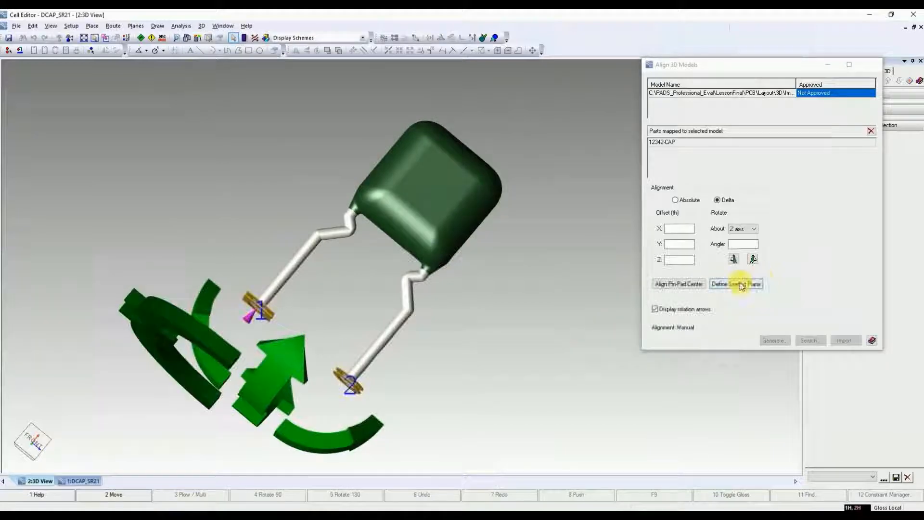
Step: Define the capacitor's seating plane on the bent section of lead 2, where the straight part begins
{"action": "left_click", "coordinate": [741, 285]}
{"action": "left_click_drag", "start_coordinate": [56, 431], "coordinate": [45, 431]}
{"action": "scroll", "coordinate": [398, 329], "scroll_direction": "up", "scroll_amount": 3}
{"action": "scroll", "coordinate": [398, 329], "scroll_direction": "up", "scroll_amount": 2}
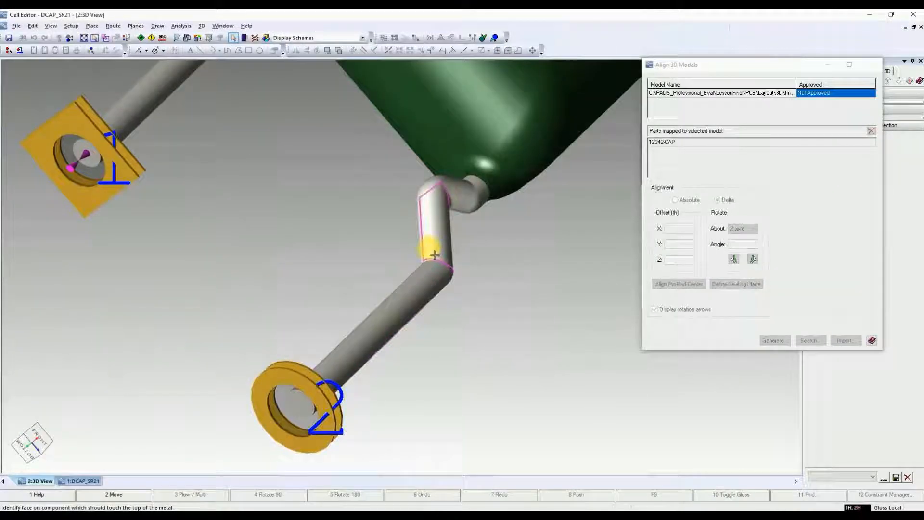
{"action": "left_click", "coordinate": [433, 256]}
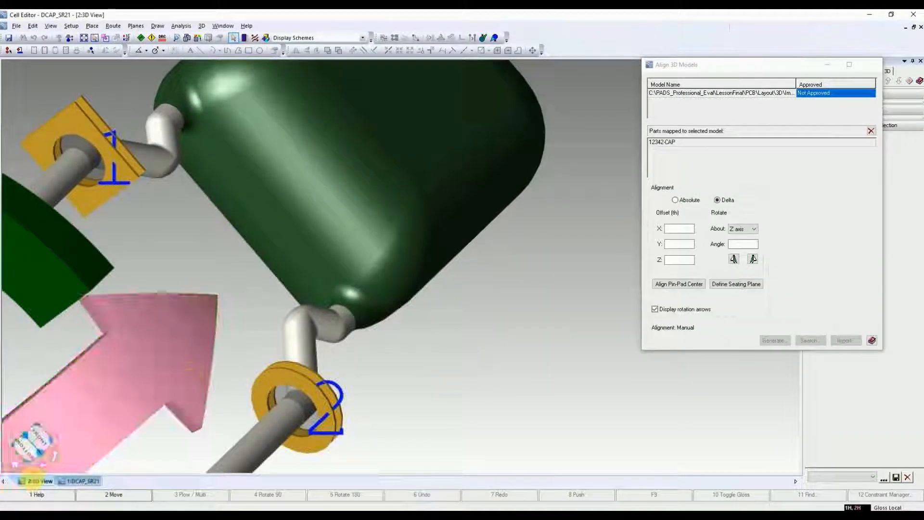
Step: Hide the rotation arrows and check how the capacitor's leads pass through both pads
{"action": "scroll", "coordinate": [187, 374], "scroll_direction": "down", "scroll_amount": 2}
{"action": "middle_click_drag", "start_coordinate": [188, 353], "coordinate": [136, 412]}
{"action": "left_click", "coordinate": [655, 309]}
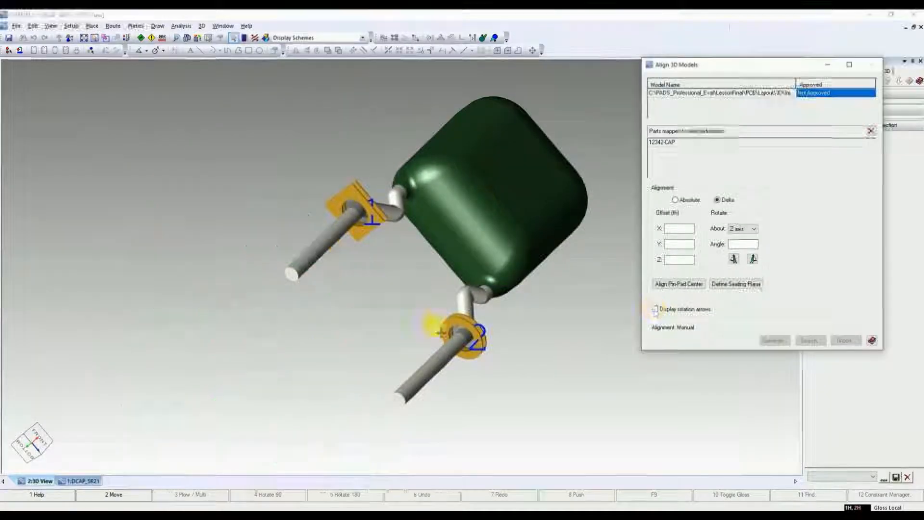
{"action": "left_click_drag", "start_coordinate": [51, 455], "coordinate": [14, 408]}
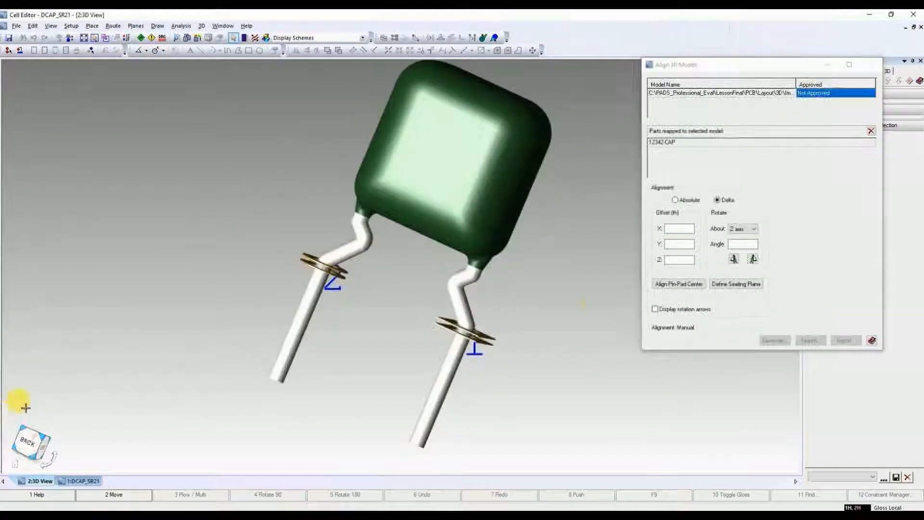
Step: Exit the Cell Editor and save the changes to the capacitor cell
{"action": "left_click", "coordinate": [17, 32]}
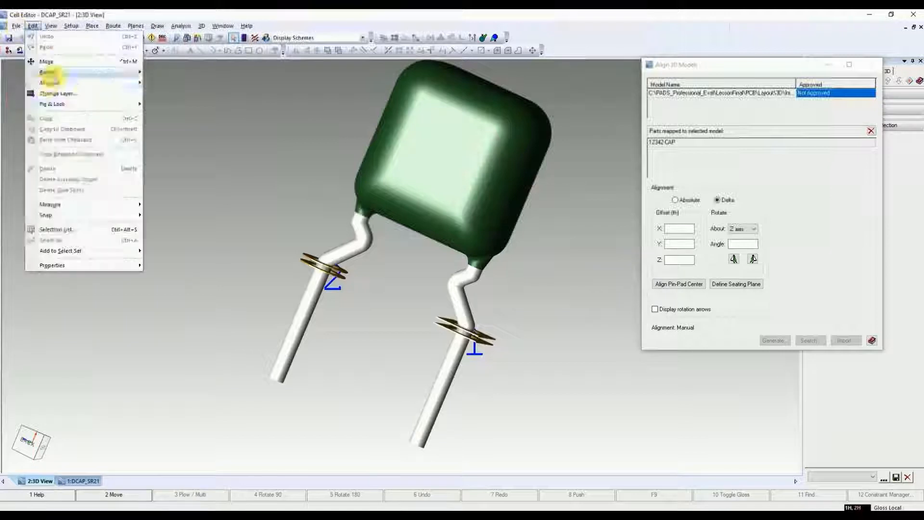
{"action": "left_click", "coordinate": [17, 30]}
{"action": "left_click", "coordinate": [29, 102]}
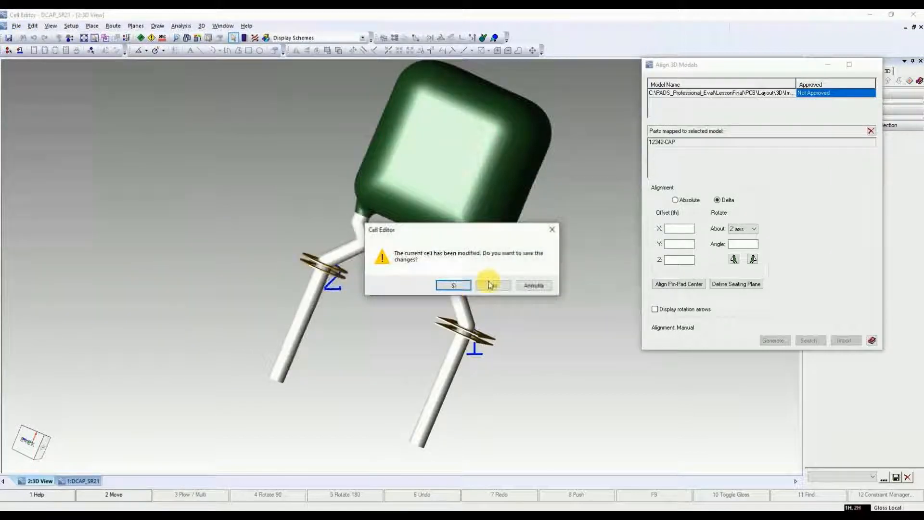
{"action": "left_click", "coordinate": [451, 288]}
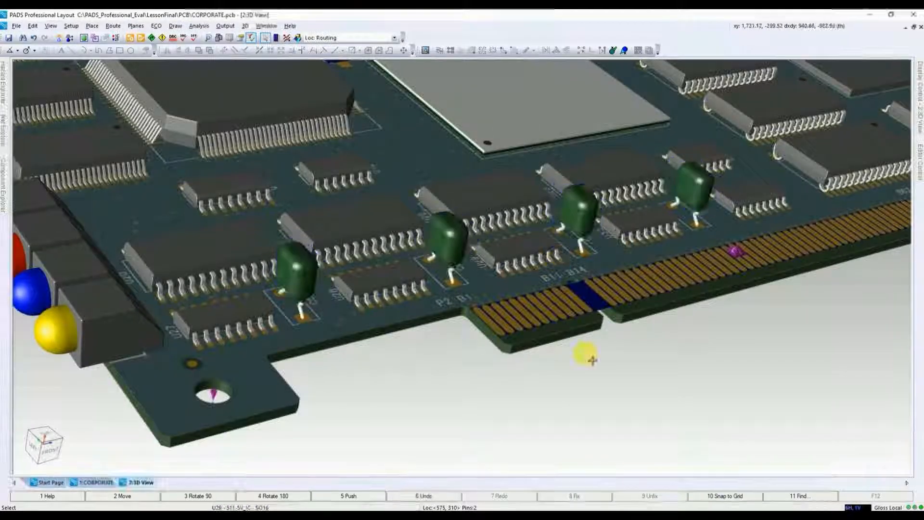
Step: Open the cell of crystal X1, the blue block beside the large white component, for editing
{"action": "scroll", "coordinate": [297, 239], "scroll_direction": "up", "scroll_amount": 3}
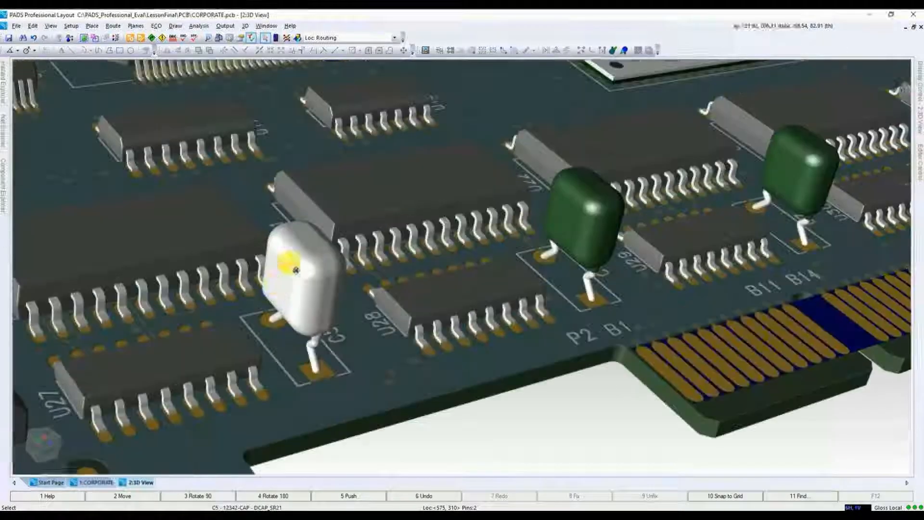
{"action": "left_click_drag", "start_coordinate": [46, 447], "coordinate": [66, 426]}
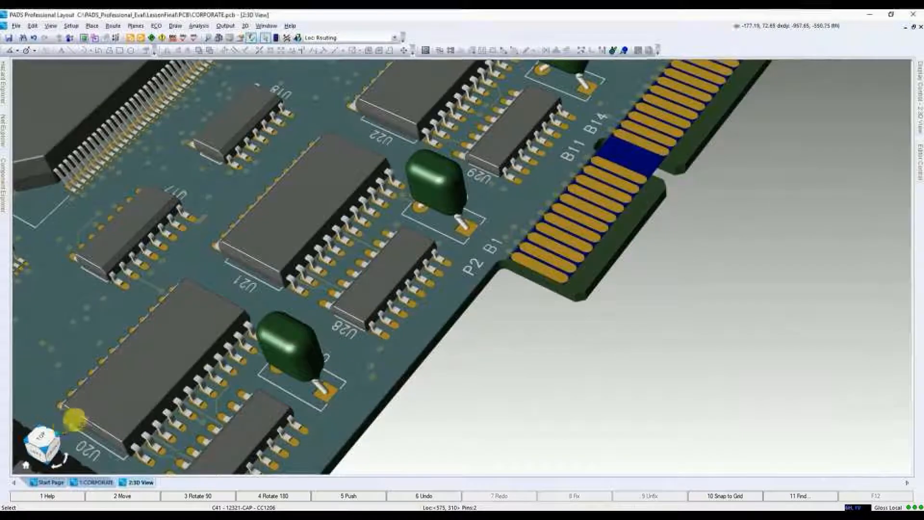
{"action": "scroll", "coordinate": [538, 246], "scroll_direction": "down", "scroll_amount": 6}
{"action": "scroll", "coordinate": [488, 142], "scroll_direction": "up", "scroll_amount": 2}
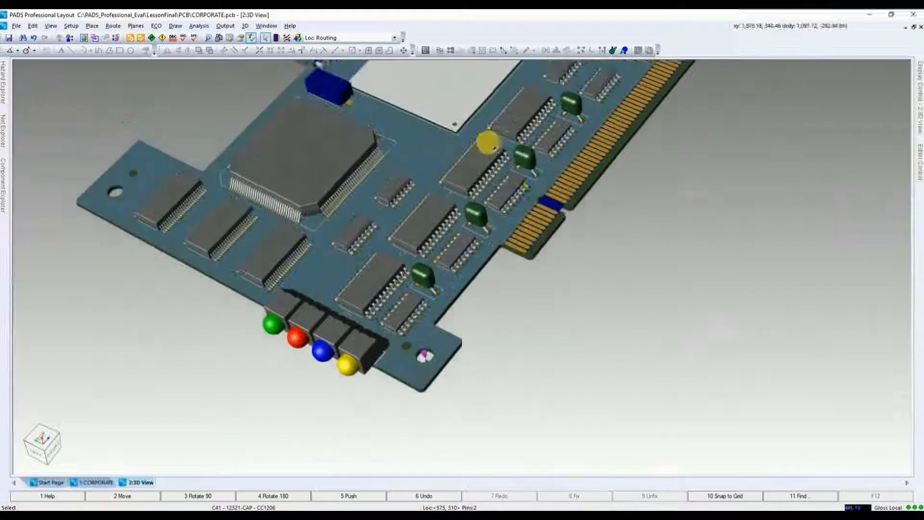
{"action": "scroll", "coordinate": [486, 135], "scroll_direction": "up", "scroll_amount": 4}
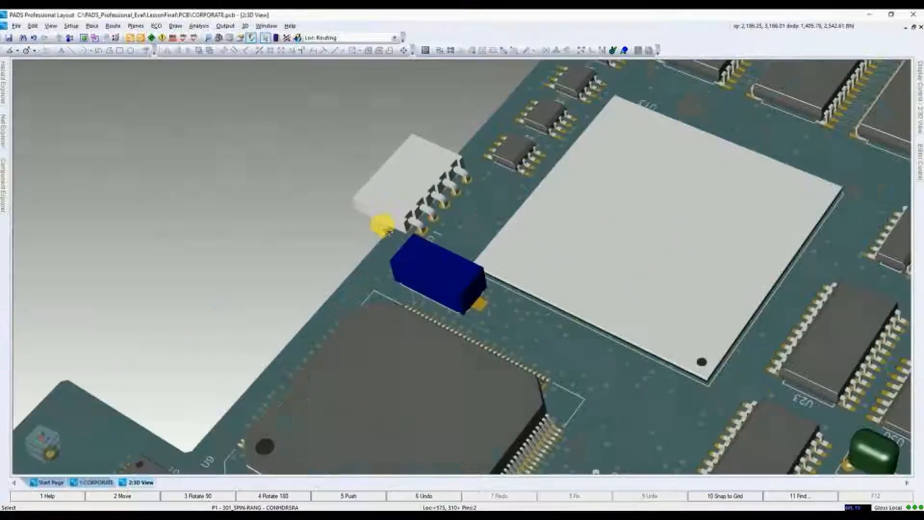
{"action": "left_click", "coordinate": [442, 283]}
{"action": "right_click", "coordinate": [435, 279]}
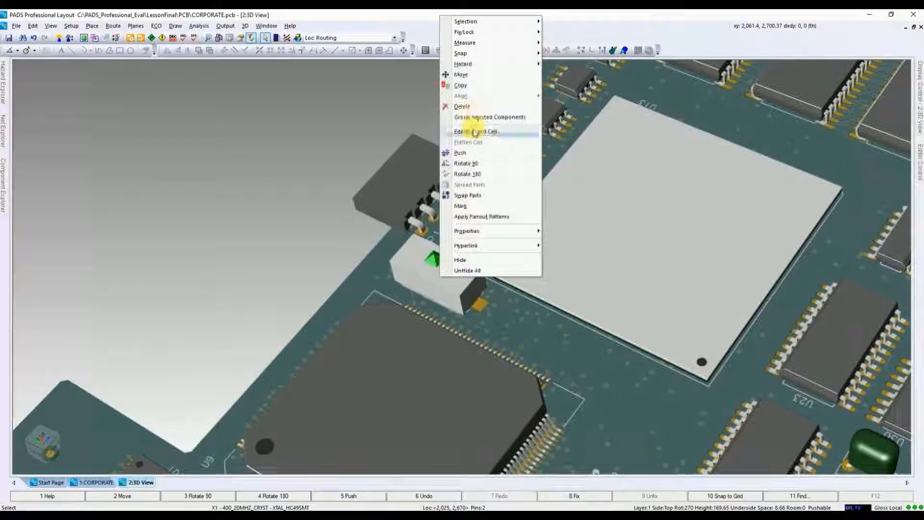
{"action": "left_click", "coordinate": [489, 124]}
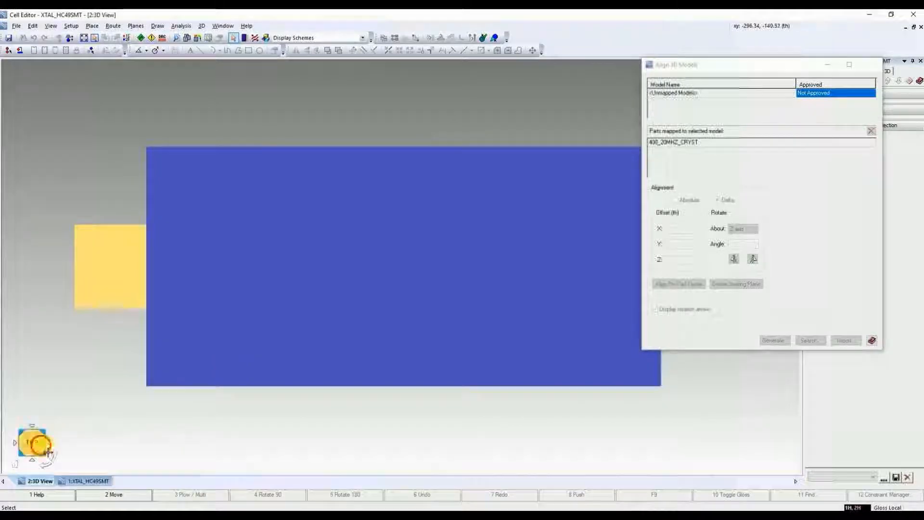
Step: Import xd_xtal_csm_1.xtd from the M3DL-Models folder as the 3D model of part 400_20MHZ_CRYST
{"action": "left_click", "coordinate": [48, 451]}
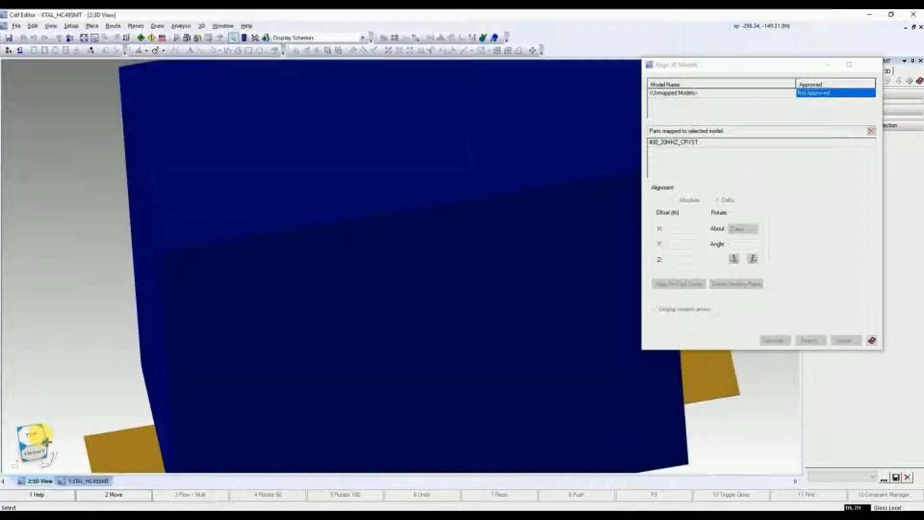
{"action": "mouse_move", "coordinate": [66, 448]}
{"action": "left_mouse_down"}
{"action": "mouse_move", "coordinate": [34, 457]}
{"action": "mouse_move", "coordinate": [38, 435]}
{"action": "left_mouse_up"}
{"action": "left_click", "coordinate": [709, 143]}
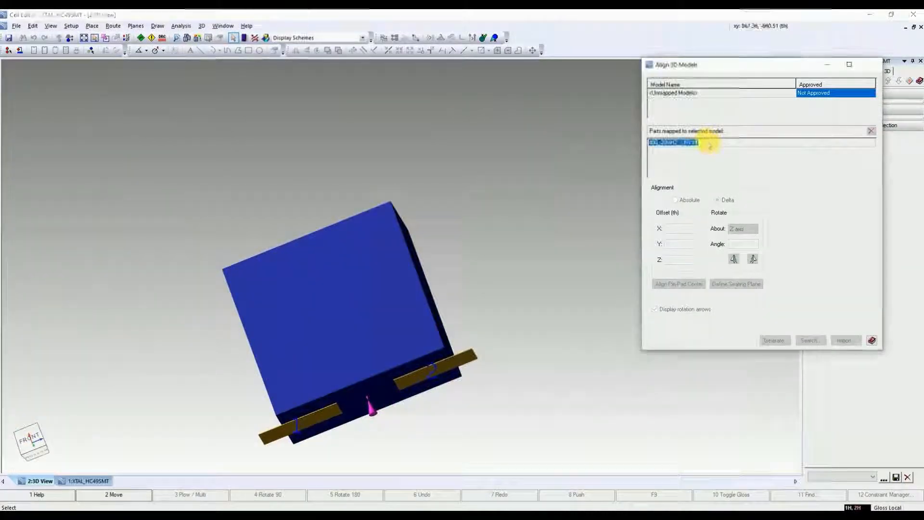
{"action": "left_click", "coordinate": [847, 341]}
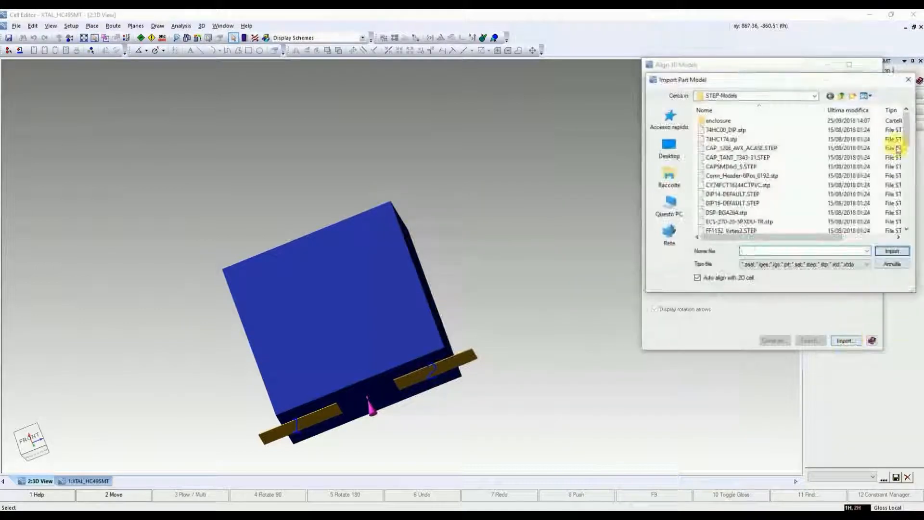
{"action": "left_click", "coordinate": [763, 97]}
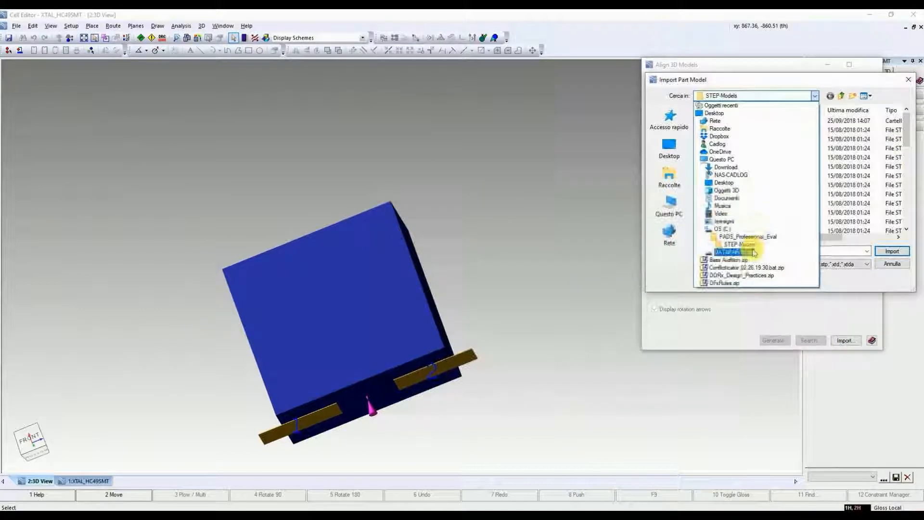
{"action": "left_click", "coordinate": [758, 238]}
{"action": "double_click", "coordinate": [730, 192]}
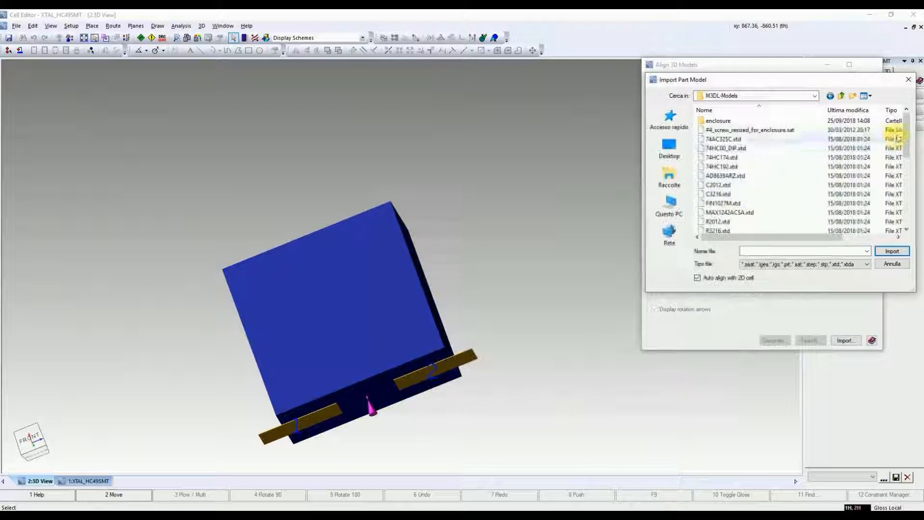
{"action": "left_click_drag", "start_coordinate": [906, 129], "coordinate": [902, 183]}
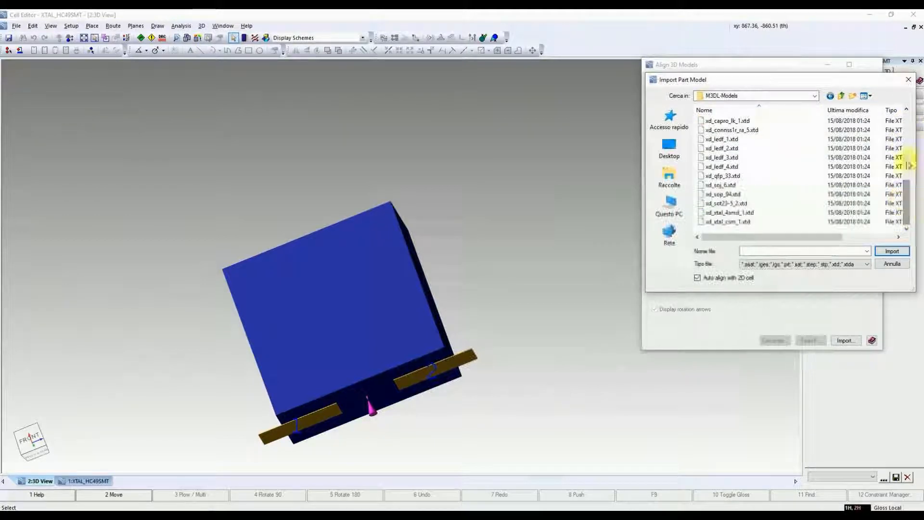
{"action": "double_click", "coordinate": [754, 224]}
Step: Rotate the crystal model with a rotation arrow so its base and pins face the pads
{"action": "left_click_drag", "start_coordinate": [45, 449], "coordinate": [24, 454]}
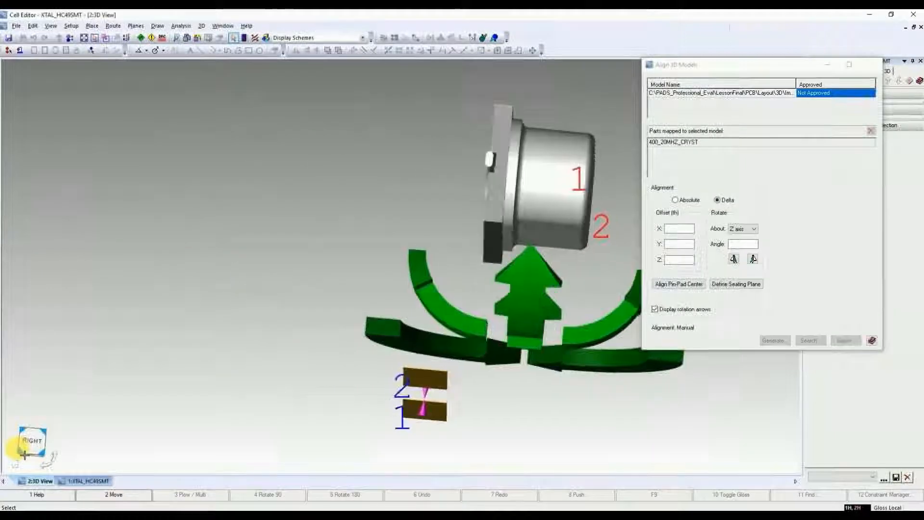
{"action": "left_click", "coordinate": [611, 325]}
{"action": "left_click_drag", "start_coordinate": [29, 421], "coordinate": [36, 439]}
Step: Align the crystal's pin with the center of pad 1 and swap the model's pin numbers to match the pads
{"action": "left_click", "coordinate": [676, 284]}
{"action": "left_click", "coordinate": [663, 316]}
{"action": "left_click", "coordinate": [312, 321]}
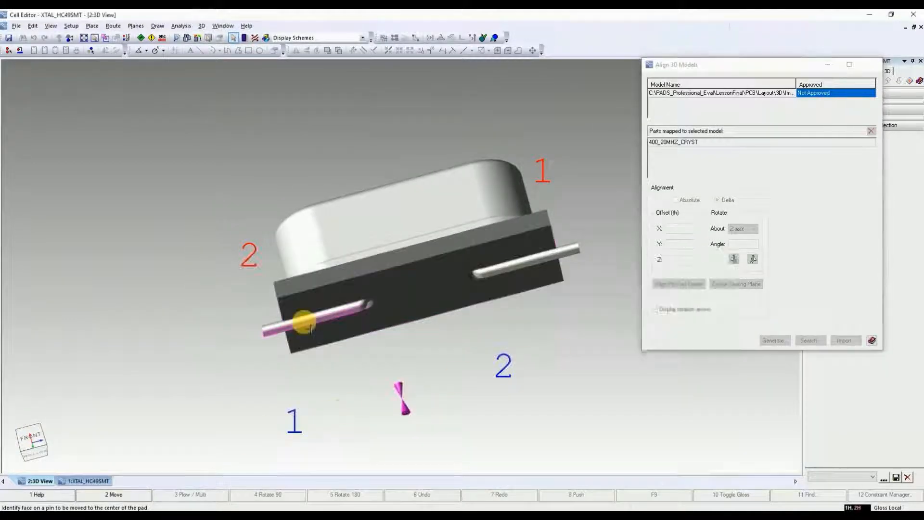
{"action": "left_click", "coordinate": [312, 422]}
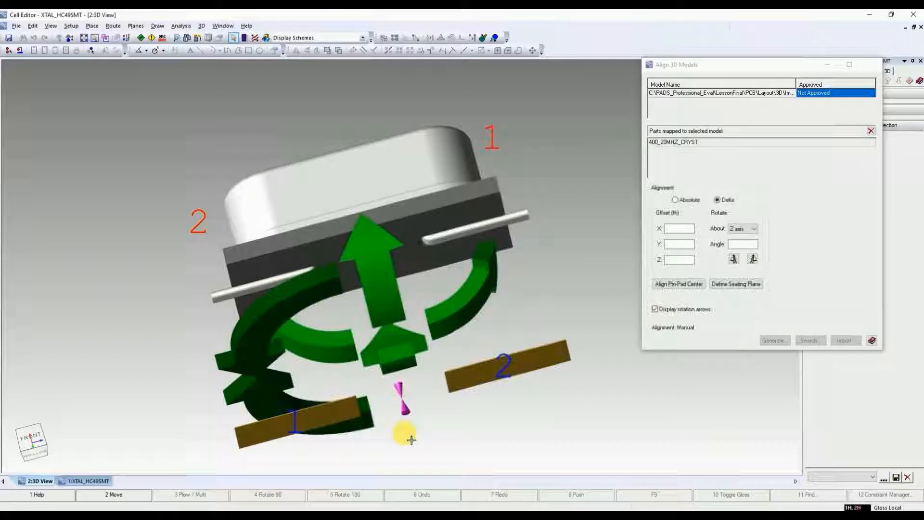
{"action": "left_click", "coordinate": [295, 316]}
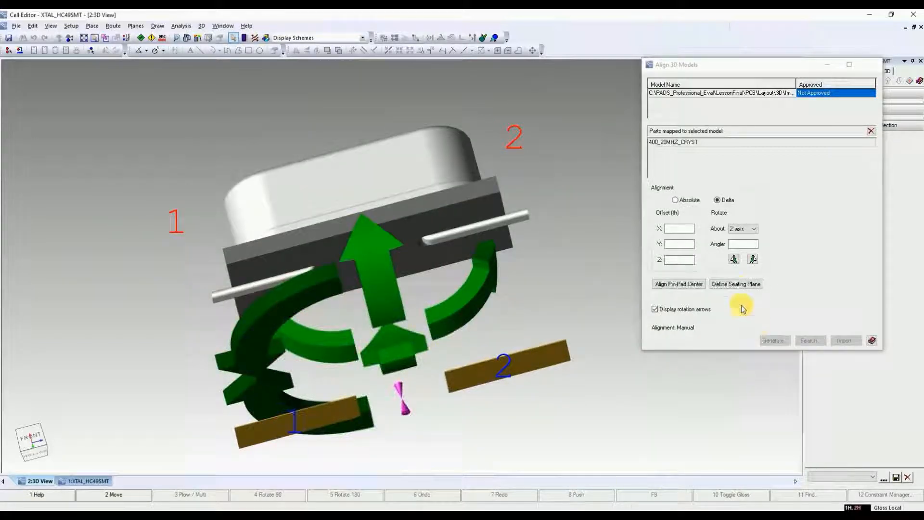
Step: Define the crystal's seating plane on the underside face of the pin above pad 1
{"action": "left_click", "coordinate": [741, 284]}
{"action": "left_click_drag", "start_coordinate": [49, 443], "coordinate": [50, 435]}
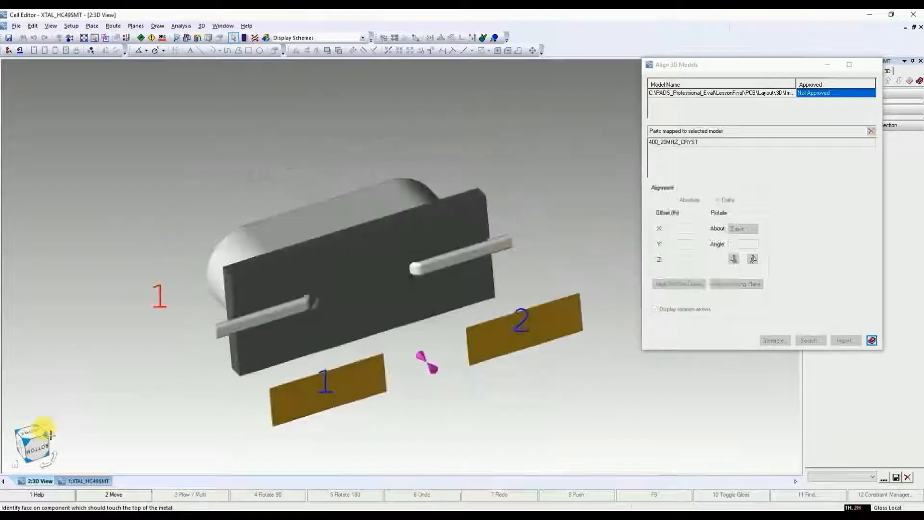
{"action": "left_click", "coordinate": [270, 324]}
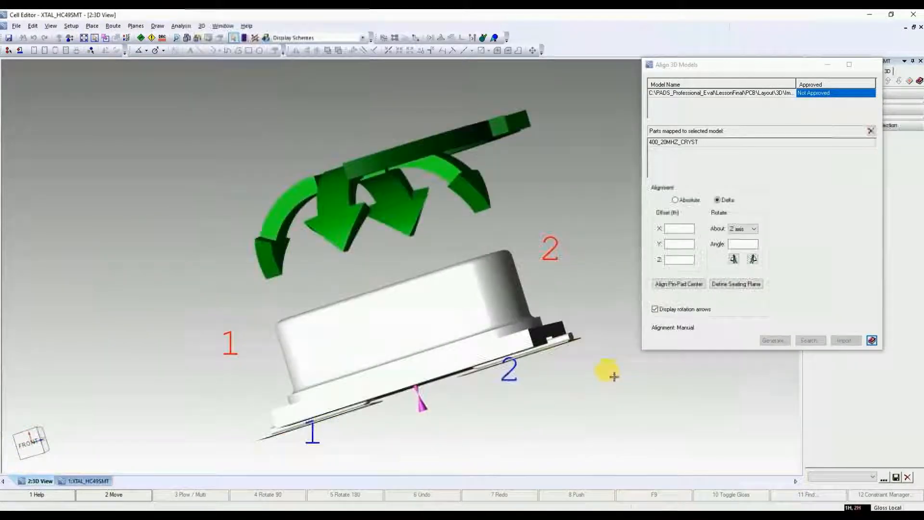
Step: Hide the rotation arrows and inspect the seated crystal model from the front and side
{"action": "left_click", "coordinate": [655, 309]}
{"action": "scroll", "coordinate": [259, 430], "scroll_direction": "up", "scroll_amount": 3}
{"action": "left_click", "coordinate": [39, 445]}
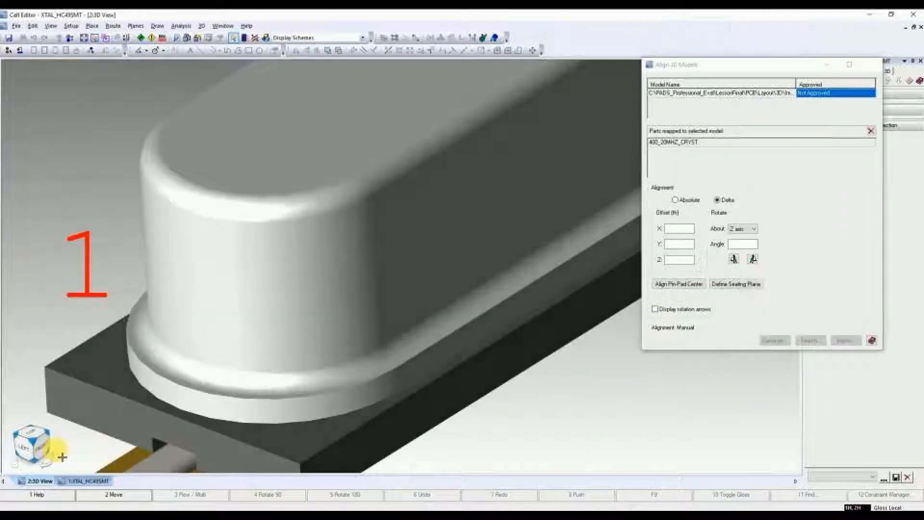
{"action": "left_click_drag", "start_coordinate": [61, 456], "coordinate": [71, 440]}
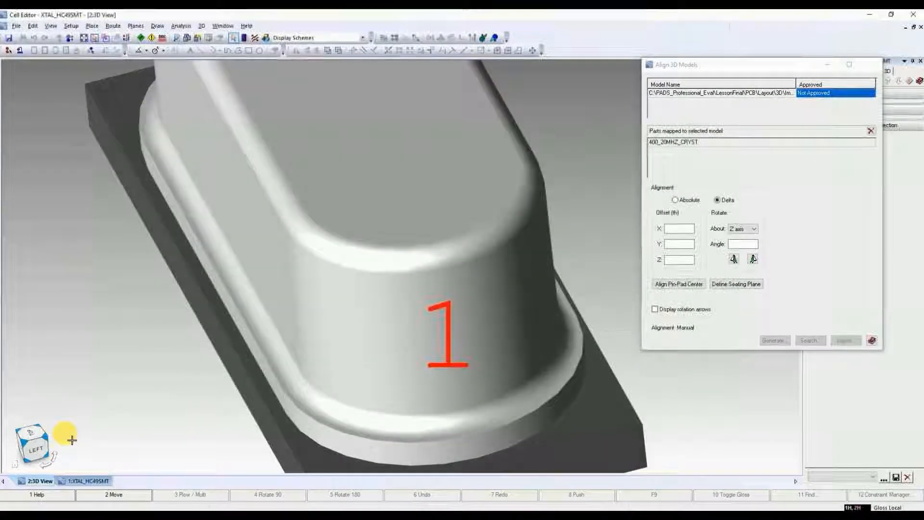
{"action": "scroll", "coordinate": [469, 319], "scroll_direction": "down", "scroll_amount": 5}
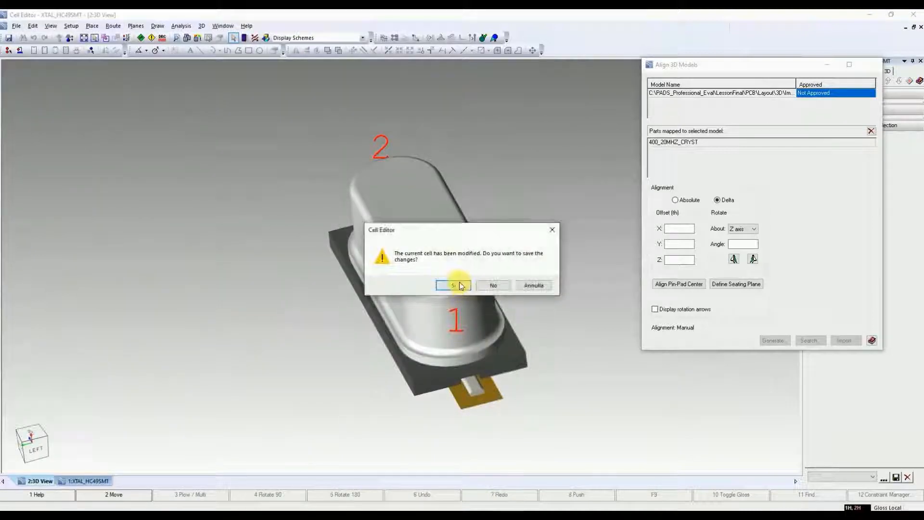
Step: Save the modified crystal cell and check the new crystal model on the CORPORATE board
{"action": "key", "text": "Escape"}
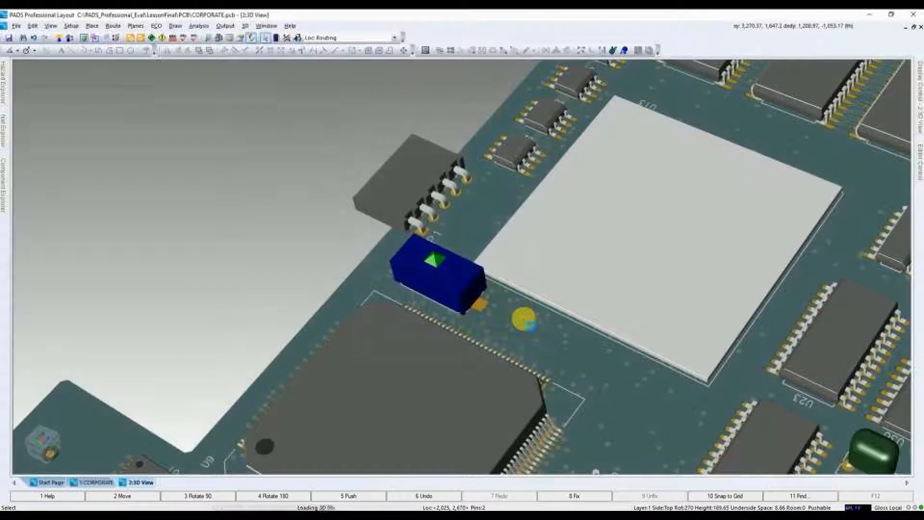
{"action": "scroll", "coordinate": [534, 328], "scroll_direction": "down", "scroll_amount": 5}
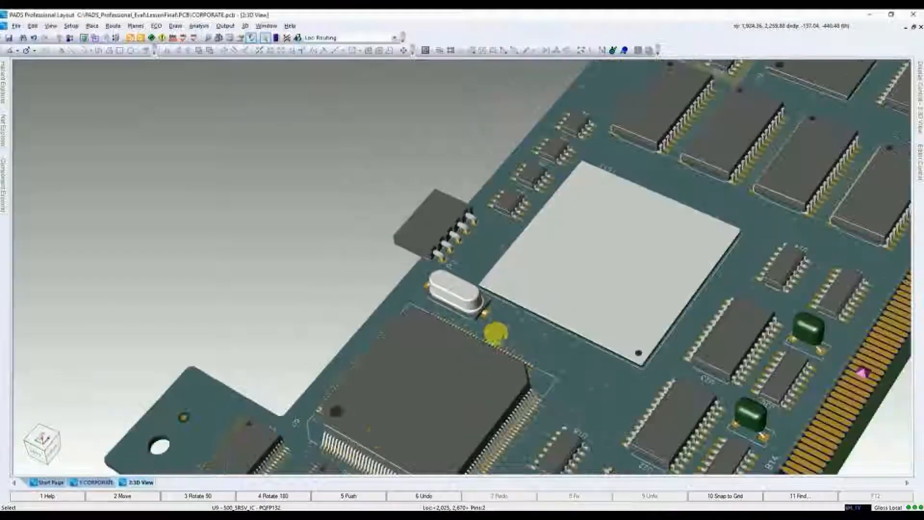
{"action": "middle_click_drag", "start_coordinate": [567, 384], "coordinate": [451, 329]}
{"action": "mouse_move", "coordinate": [45, 441]}
{"action": "left_mouse_down"}
{"action": "mouse_move", "coordinate": [56, 467]}
{"action": "mouse_move", "coordinate": [42, 440]}
{"action": "mouse_move", "coordinate": [37, 447]}
{"action": "mouse_move", "coordinate": [39, 439]}
{"action": "mouse_move", "coordinate": [53, 440]}
{"action": "left_mouse_up"}
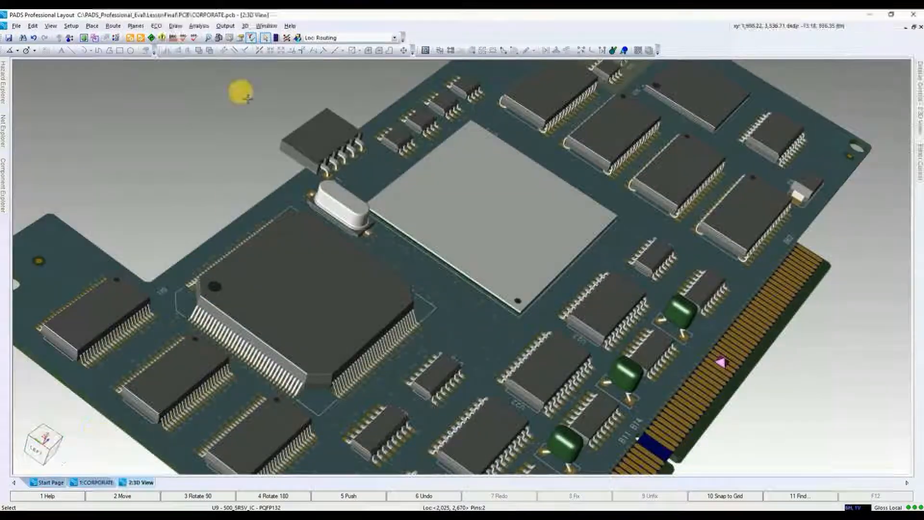
Step: Review the list of parts mapped to 3D models in Manage Mappings, leaving the mappings as they are
{"action": "left_click", "coordinate": [246, 26]}
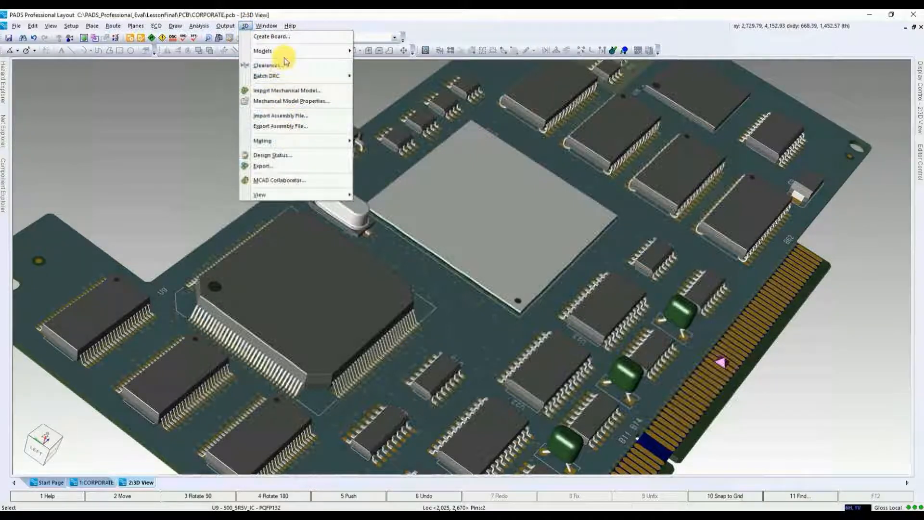
{"action": "mouse_move", "coordinate": [301, 51]}
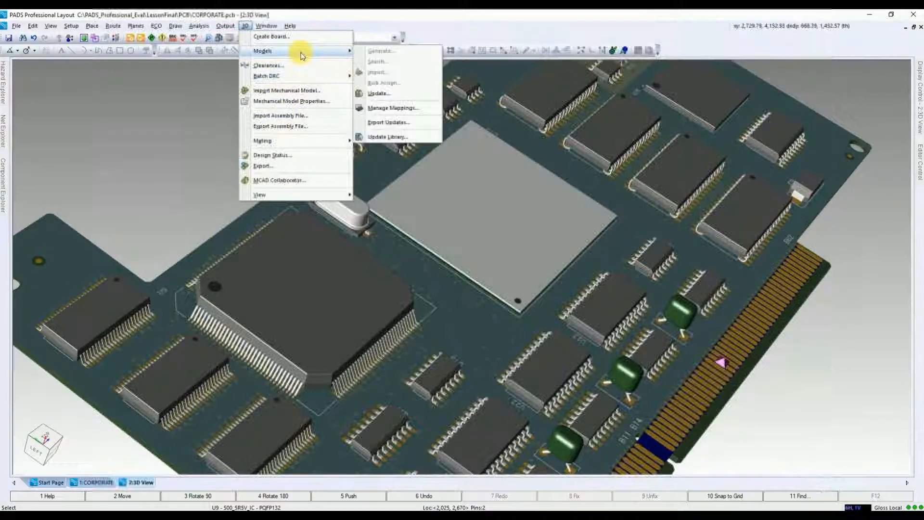
{"action": "left_click", "coordinate": [431, 110]}
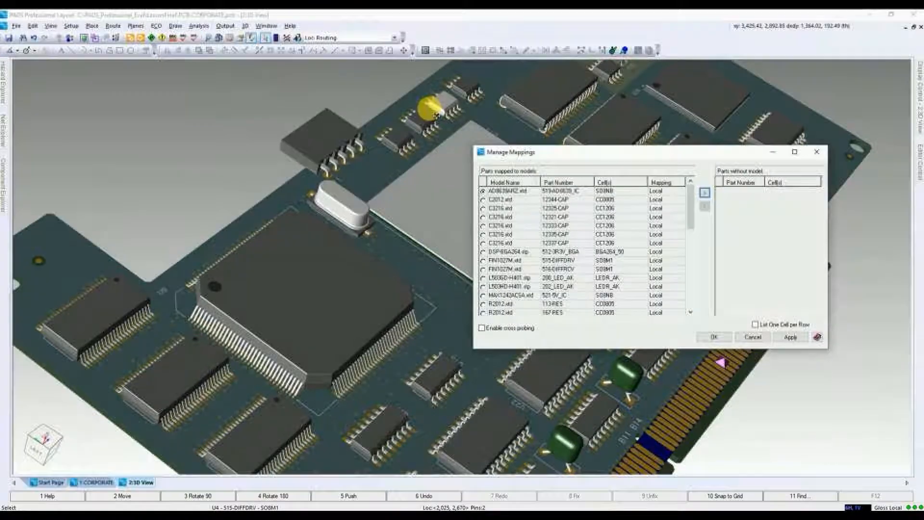
{"action": "left_click_drag", "start_coordinate": [560, 159], "coordinate": [354, 121]}
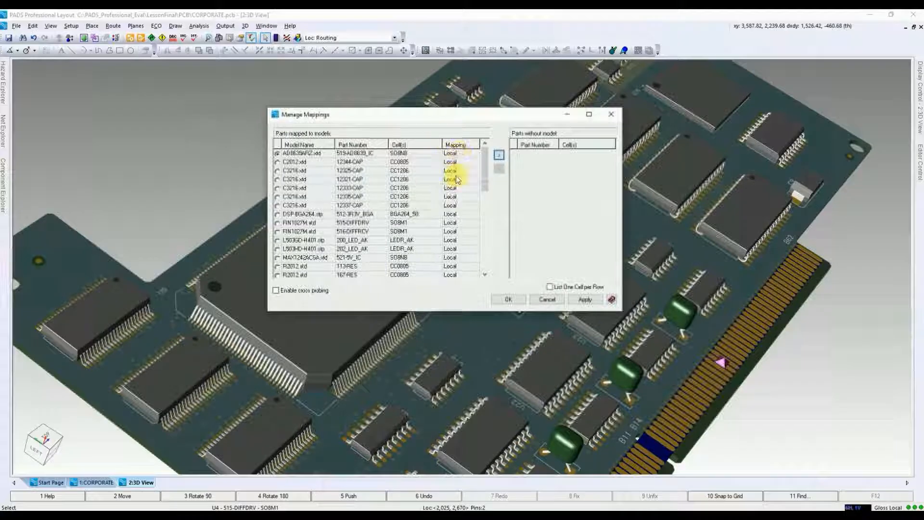
{"action": "mouse_move", "coordinate": [486, 168]}
{"action": "left_mouse_down"}
{"action": "mouse_move", "coordinate": [496, 246]}
{"action": "mouse_move", "coordinate": [489, 162]}
{"action": "left_mouse_up"}
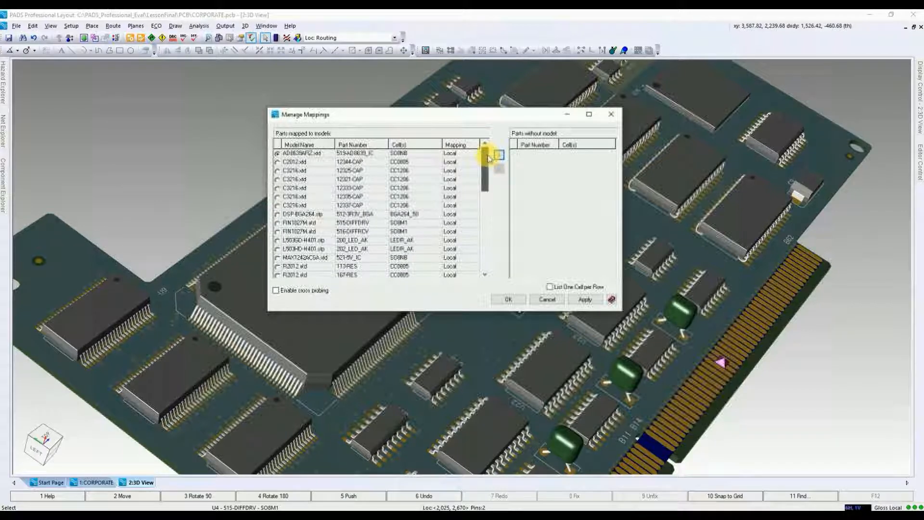
{"action": "left_click", "coordinate": [558, 301]}
Step: Start a 3D model library update and include the seven resistor parts from 101-RES to 169-RES
{"action": "left_click", "coordinate": [247, 26]}
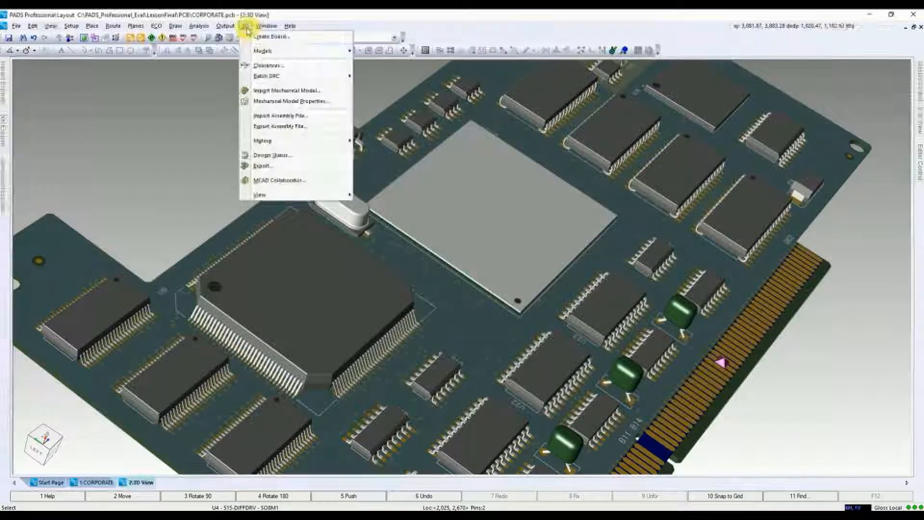
{"action": "mouse_move", "coordinate": [288, 50]}
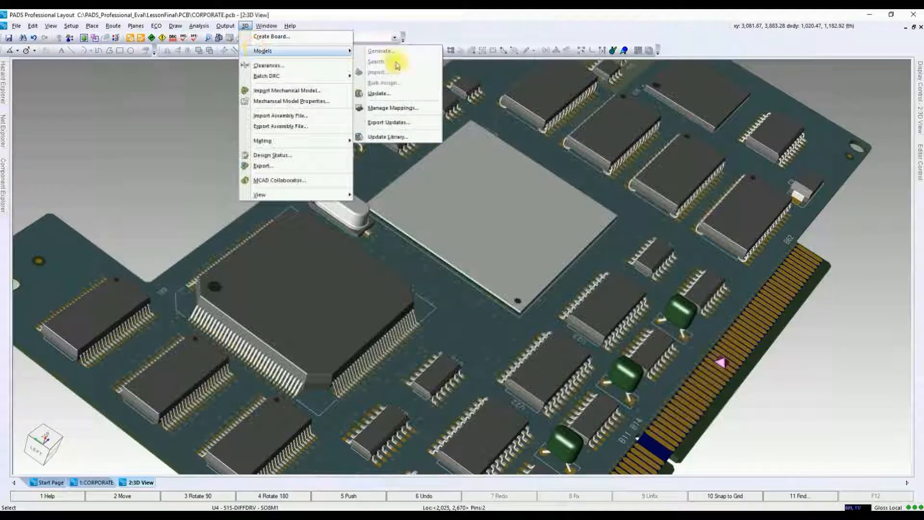
{"action": "left_click", "coordinate": [416, 138]}
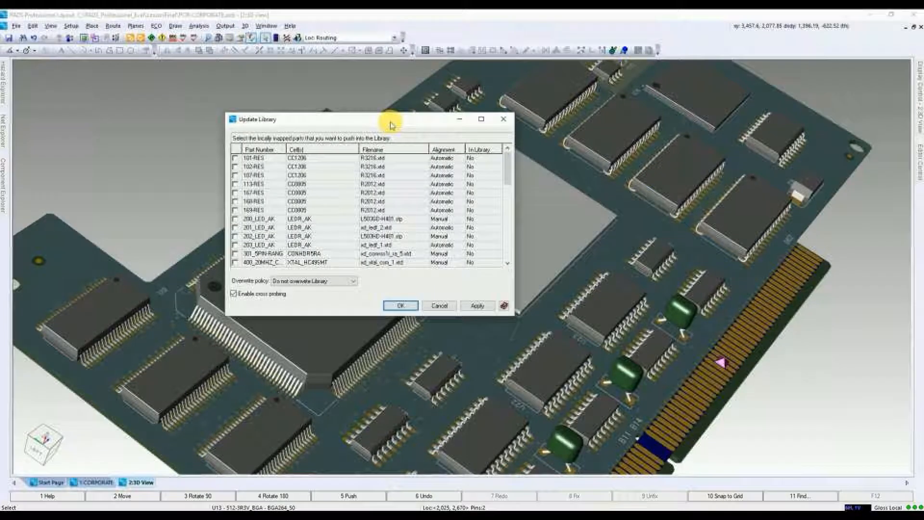
{"action": "left_click_drag", "start_coordinate": [401, 121], "coordinate": [400, 114]}
{"action": "left_click_drag", "start_coordinate": [505, 150], "coordinate": [508, 191]}
{"action": "left_click_drag", "start_coordinate": [508, 209], "coordinate": [479, 147]}
{"action": "left_click", "coordinate": [233, 152]}
{"action": "left_click", "coordinate": [233, 160]}
{"action": "left_click", "coordinate": [233, 169]}
{"action": "left_click", "coordinate": [233, 177]}
{"action": "left_click", "coordinate": [233, 186]}
{"action": "left_click", "coordinate": [233, 195]}
{"action": "left_click", "coordinate": [233, 203]}
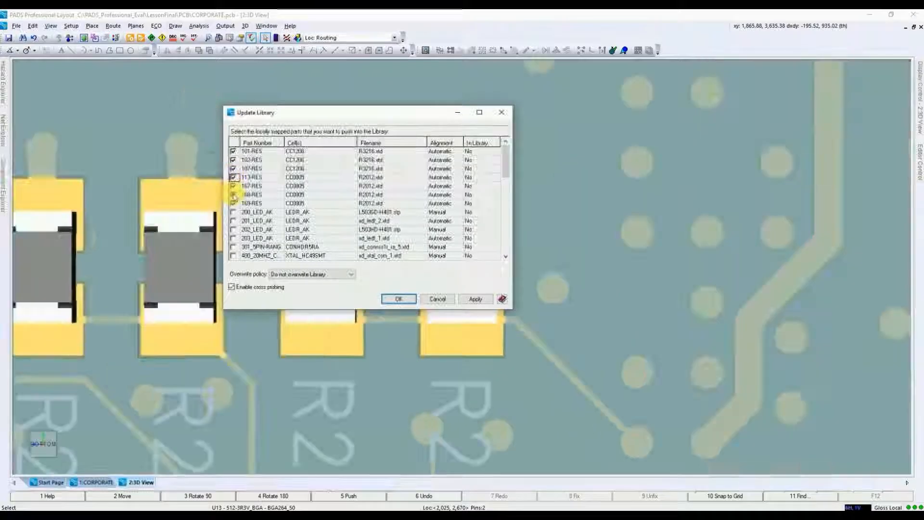
Step: Include the LED parts 200_LED_AK to 203_LED_AK and run the library update with the Do not overwrite Library policy
{"action": "left_click", "coordinate": [233, 211]}
{"action": "left_click", "coordinate": [233, 220]}
{"action": "left_click", "coordinate": [233, 229]}
{"action": "left_click", "coordinate": [233, 238]}
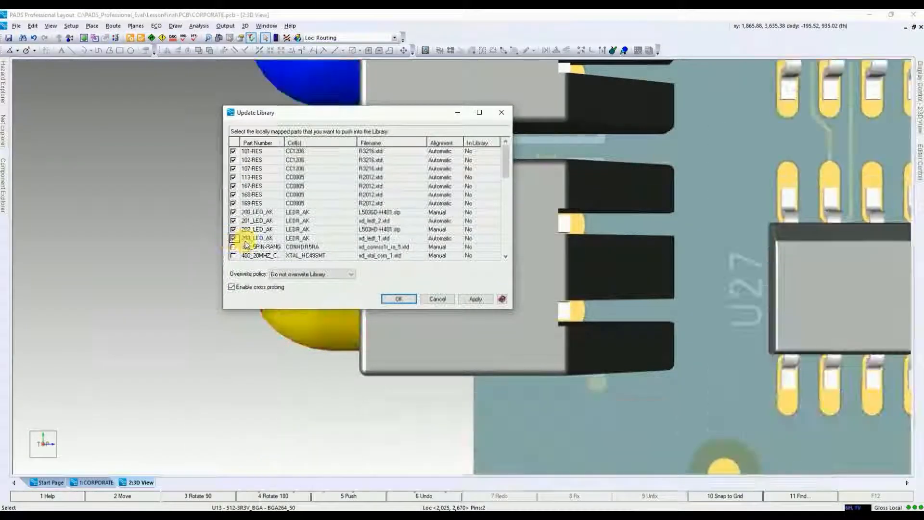
{"action": "left_click_drag", "start_coordinate": [505, 165], "coordinate": [506, 179]}
{"action": "left_click", "coordinate": [351, 273]}
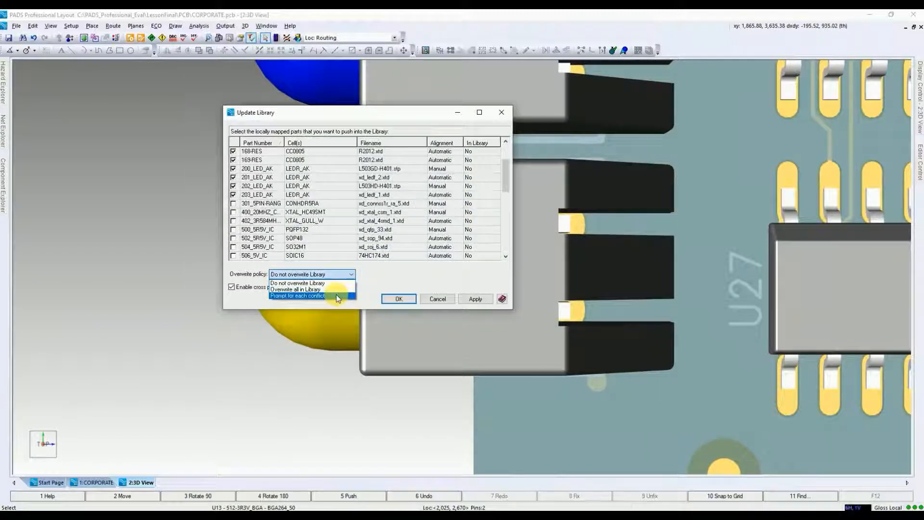
{"action": "left_click", "coordinate": [378, 262]}
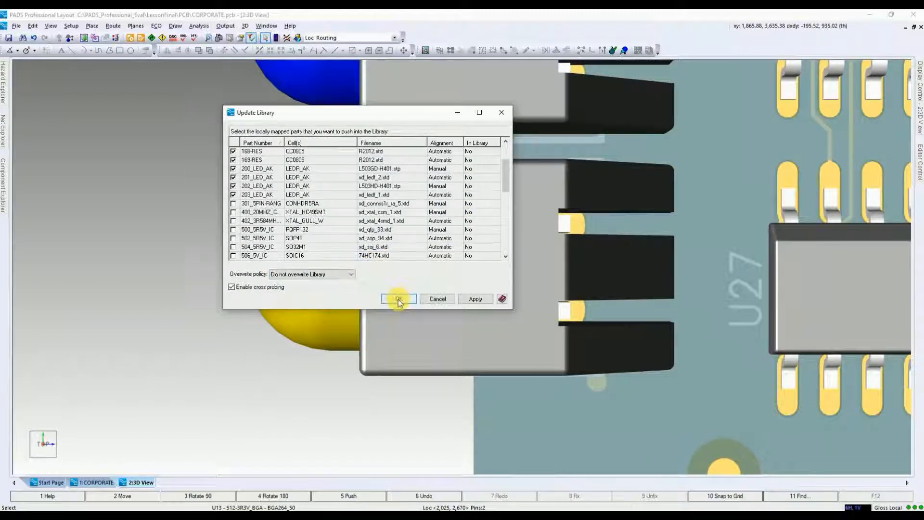
{"action": "left_click", "coordinate": [399, 299]}
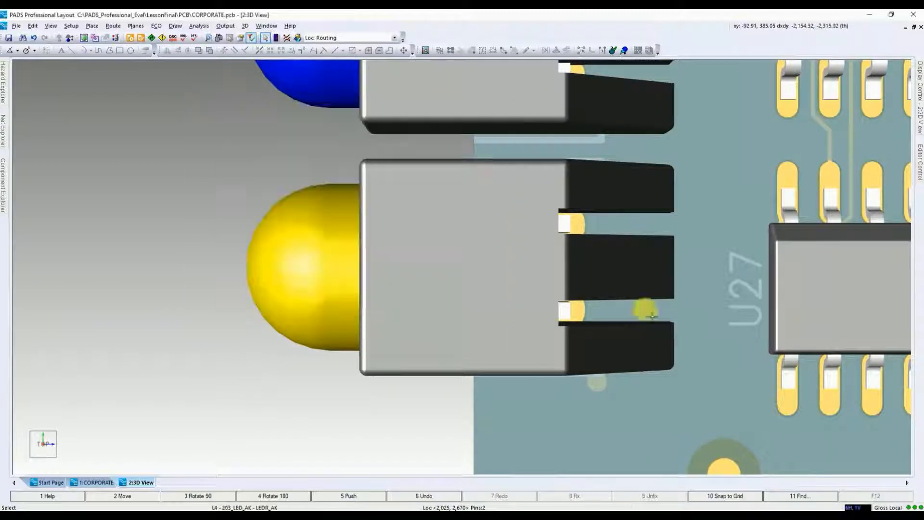
Step: Fit the whole board in the 3D view and tilt it to inspect the component models
{"action": "left_click", "coordinate": [84, 38]}
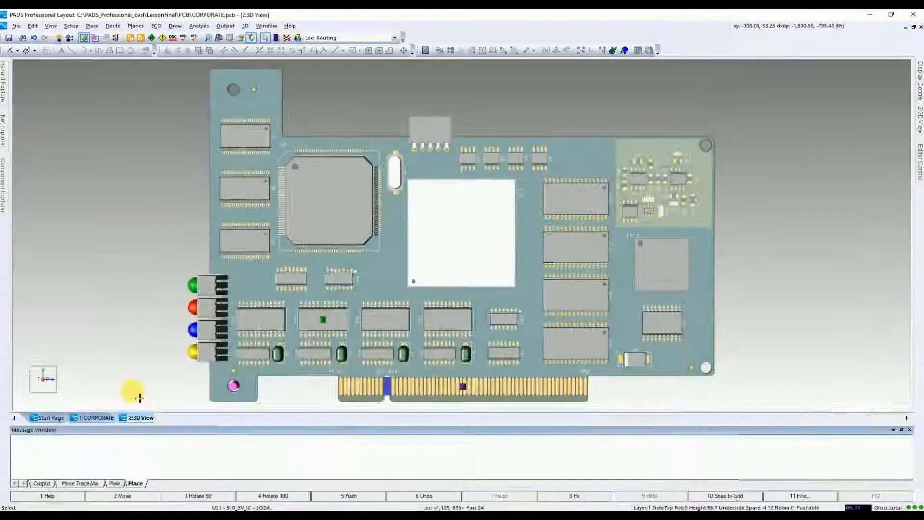
{"action": "left_click_drag", "start_coordinate": [58, 395], "coordinate": [63, 384]}
{"action": "left_click_drag", "start_coordinate": [391, 409], "coordinate": [355, 360]}
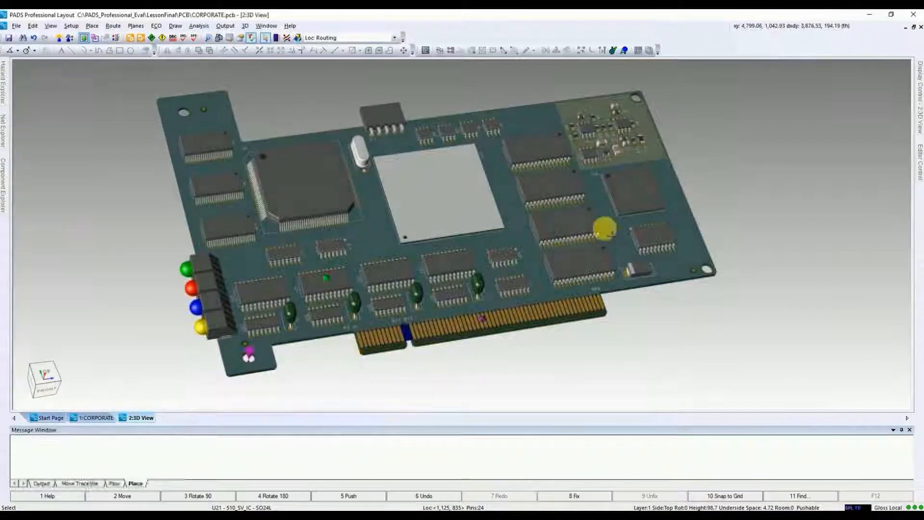
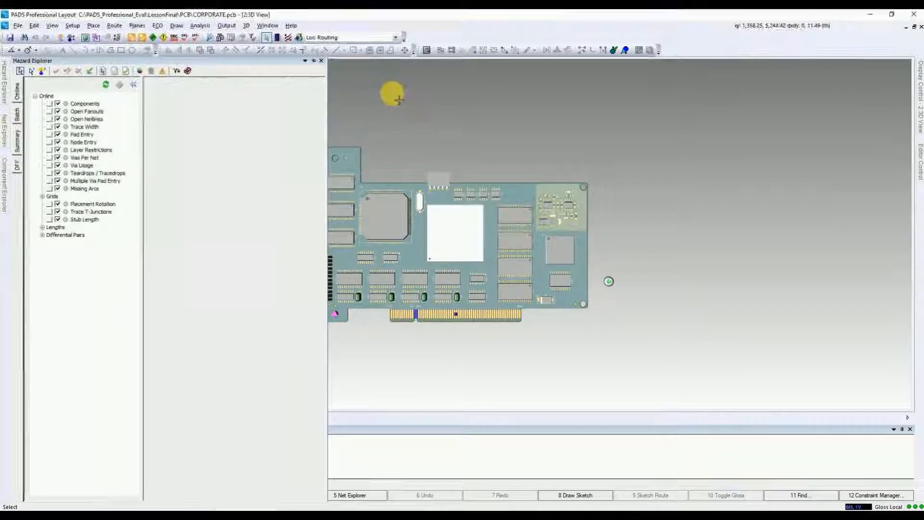
Step: Start mating the loose screw with Snap to Faces and pick the underside of its head as the source face
{"action": "scroll", "coordinate": [601, 262], "scroll_direction": "up", "scroll_amount": 2}
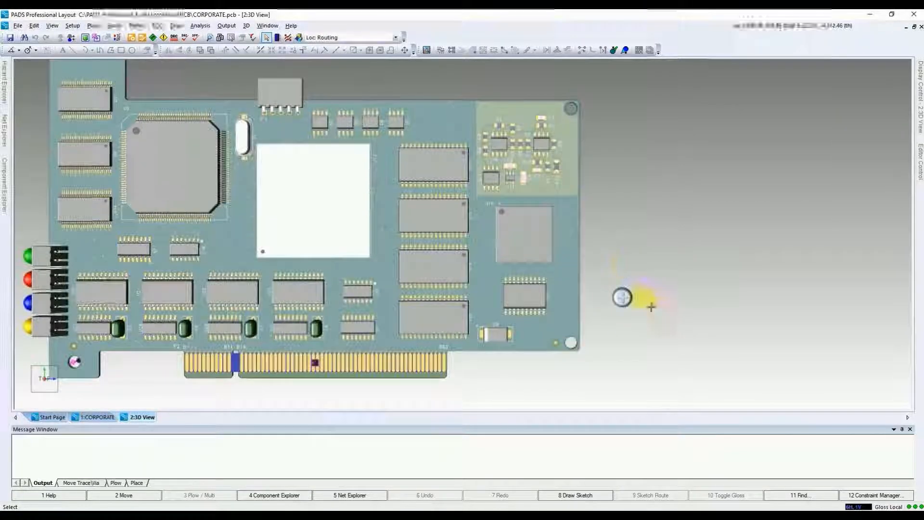
{"action": "left_click_drag", "start_coordinate": [41, 382], "coordinate": [46, 384]}
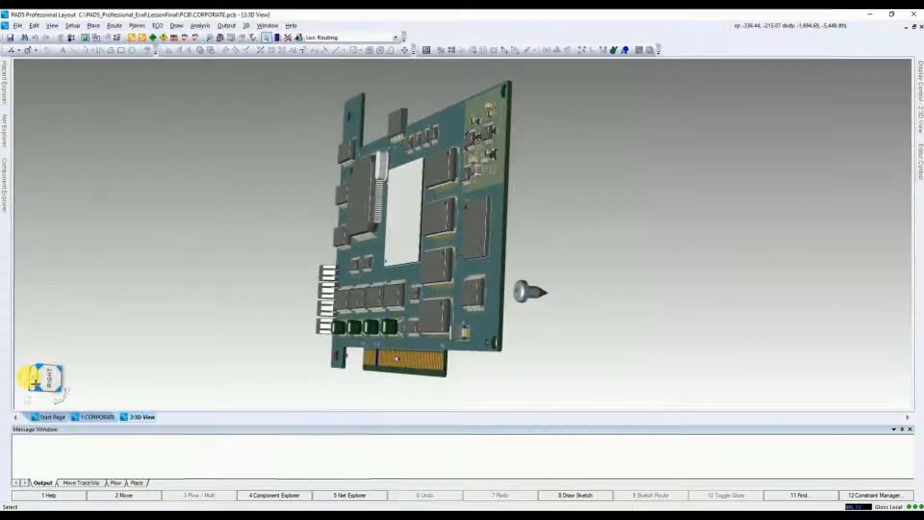
{"action": "scroll", "coordinate": [395, 250], "scroll_direction": "up", "scroll_amount": 3}
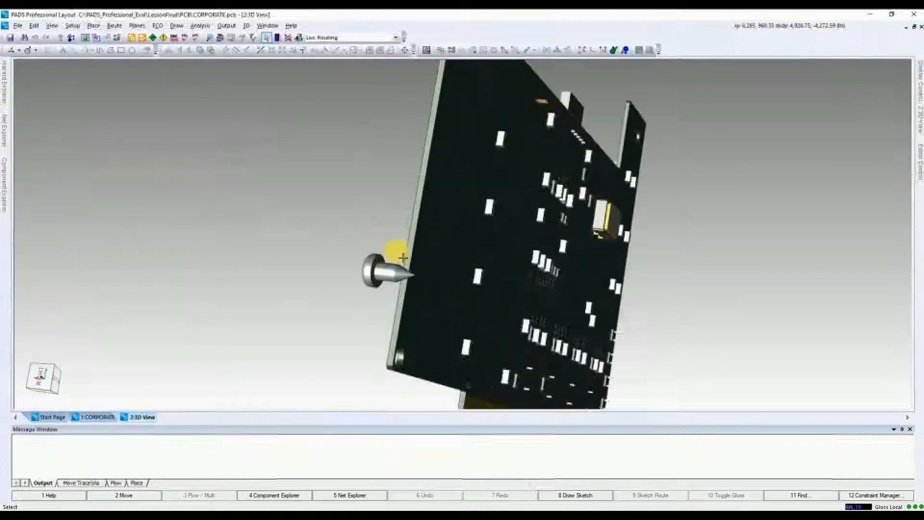
{"action": "left_click", "coordinate": [245, 28]}
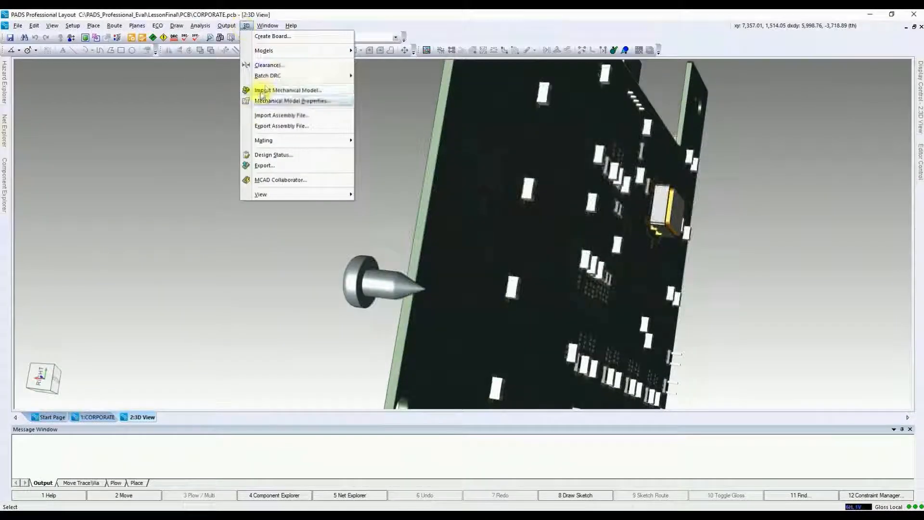
{"action": "mouse_move", "coordinate": [299, 140]}
{"action": "left_click", "coordinate": [373, 140]}
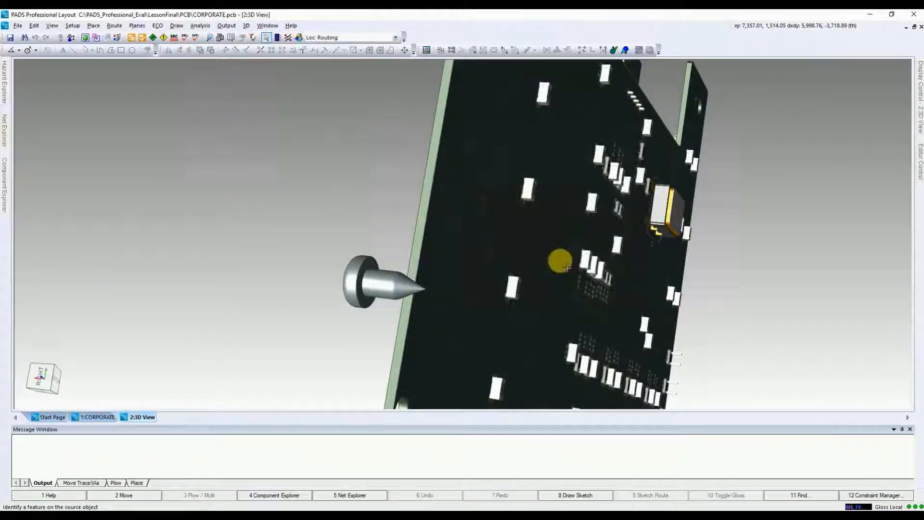
{"action": "right_click", "coordinate": [206, 187]}
{"action": "left_click", "coordinate": [238, 242]}
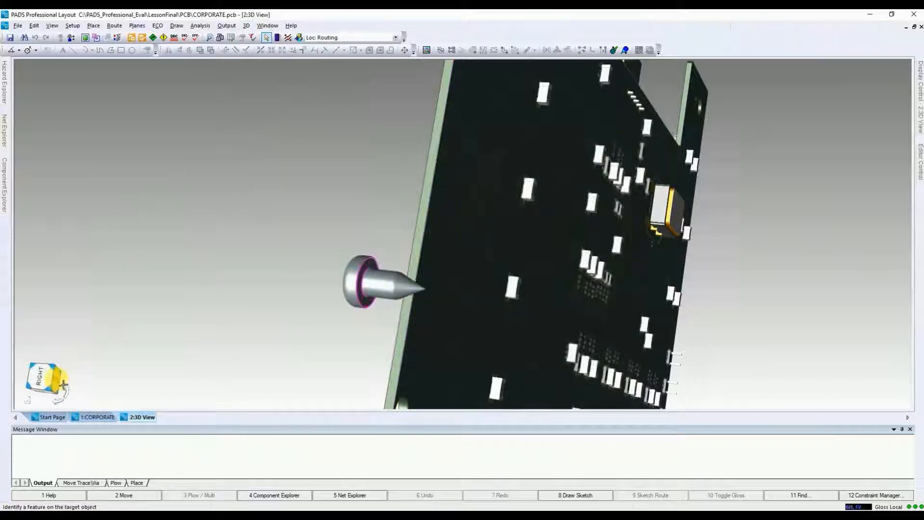
Step: Pick the board's top face near the corner mounting hole as the target for the screw head
{"action": "left_click", "coordinate": [63, 383]}
{"action": "middle_click_drag", "start_coordinate": [752, 160], "coordinate": [716, 186]}
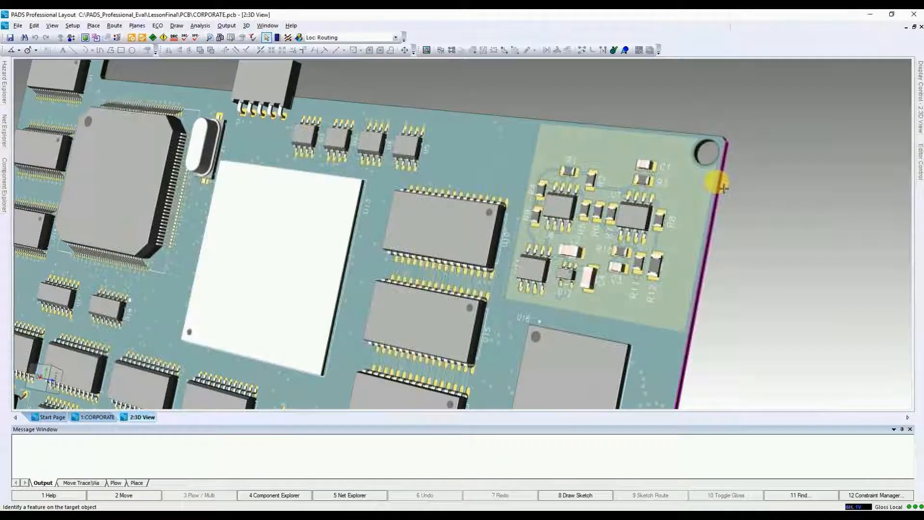
{"action": "right_click", "coordinate": [725, 146]}
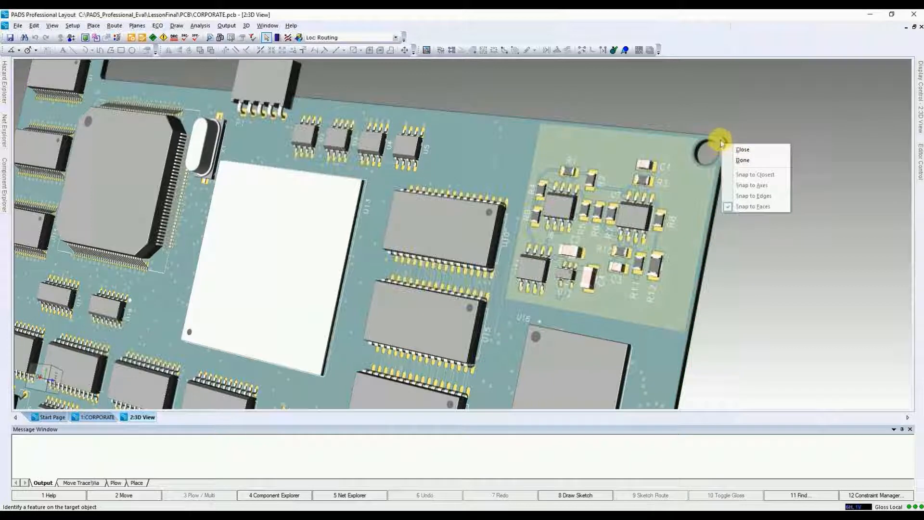
{"action": "left_click", "coordinate": [721, 140]}
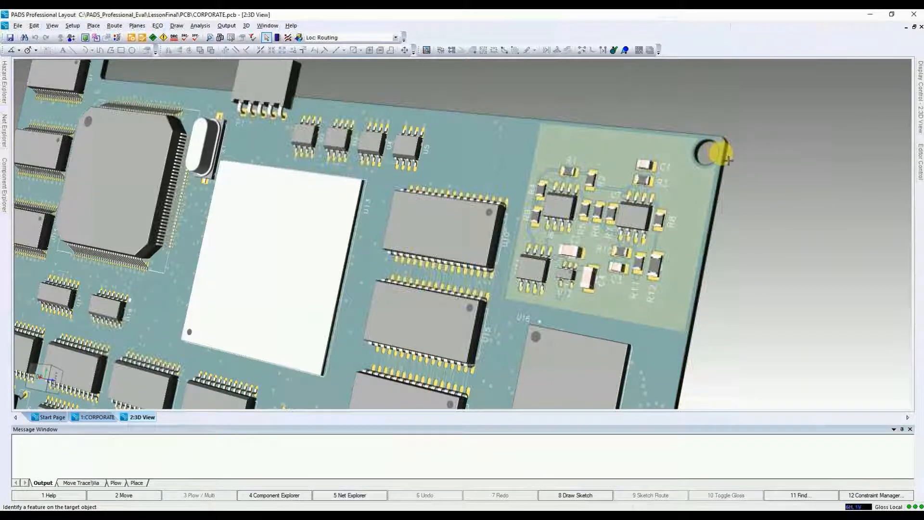
{"action": "left_click", "coordinate": [706, 172]}
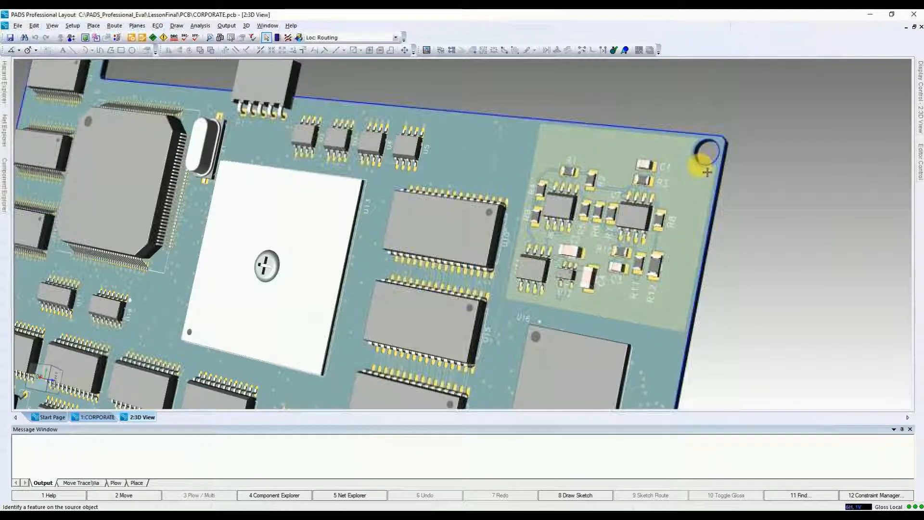
Step: Mate the screw's axis with the axis of the corner mounting hole beside the RF area, finish mating and inspect the fit from the side
{"action": "right_click", "coordinate": [514, 79]}
{"action": "left_click", "coordinate": [531, 103]}
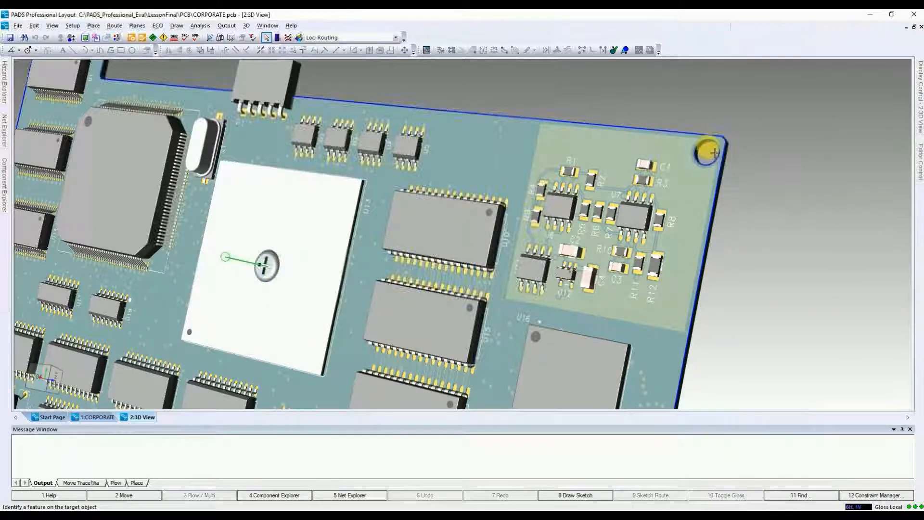
{"action": "scroll", "coordinate": [708, 153], "scroll_direction": "down", "scroll_amount": 2}
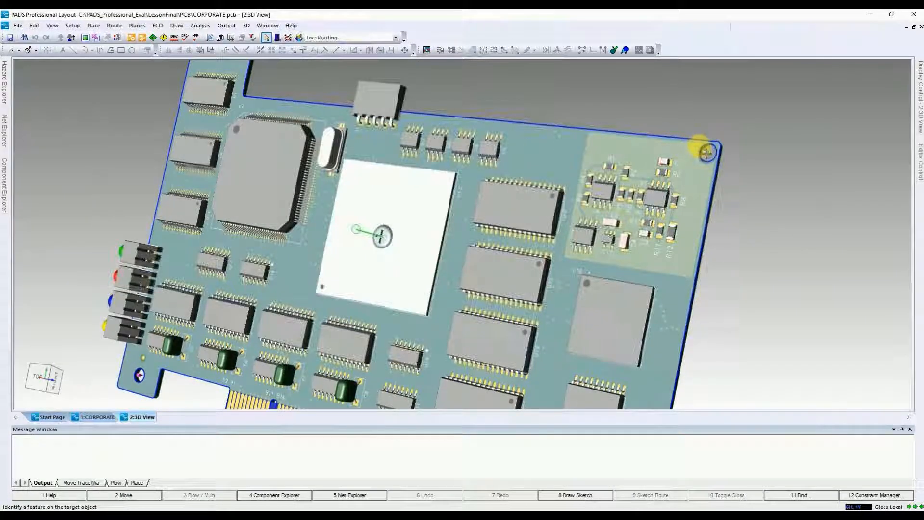
{"action": "left_click", "coordinate": [703, 149]}
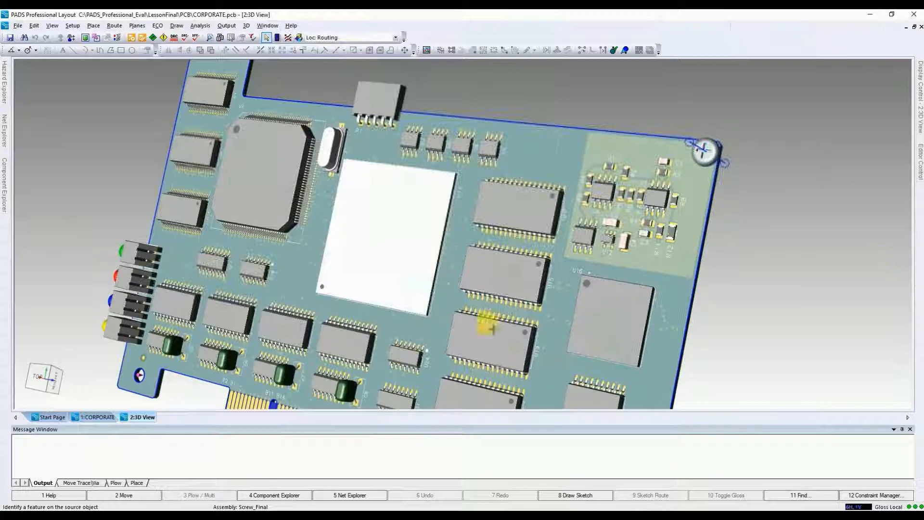
{"action": "right_click", "coordinate": [784, 176]}
{"action": "left_click", "coordinate": [827, 192]}
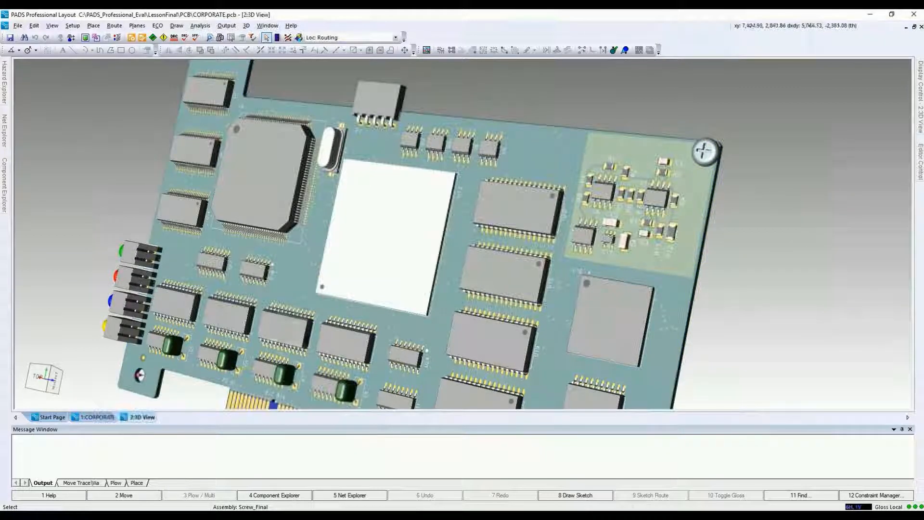
{"action": "left_click", "coordinate": [45, 383]}
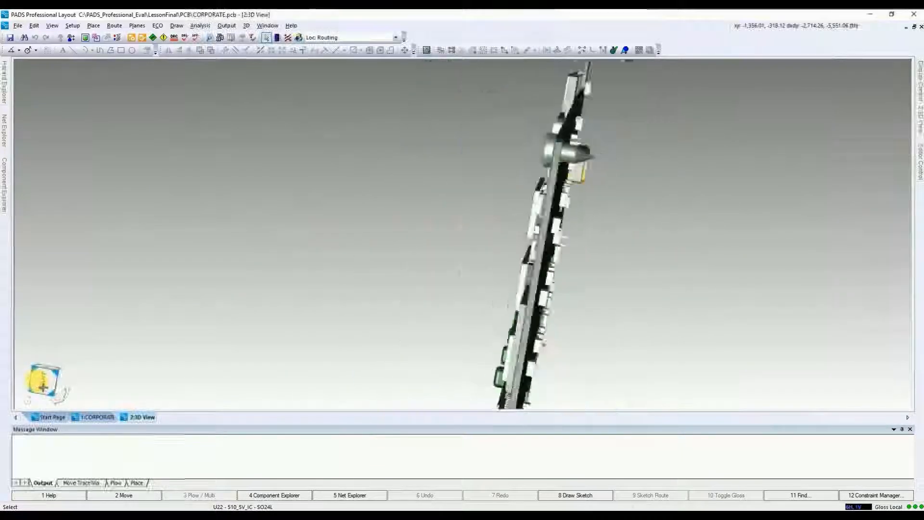
{"action": "scroll", "coordinate": [561, 171], "scroll_direction": "up", "scroll_amount": 3}
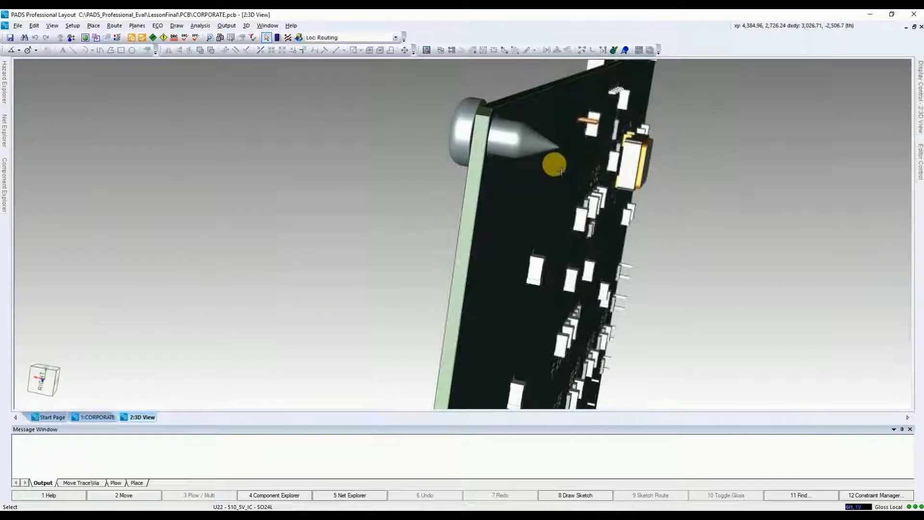
Step: Import the mechanical model bottom_enclosure.sat from the enclosure folder into the board's 3D assembly
{"action": "left_click", "coordinate": [54, 388]}
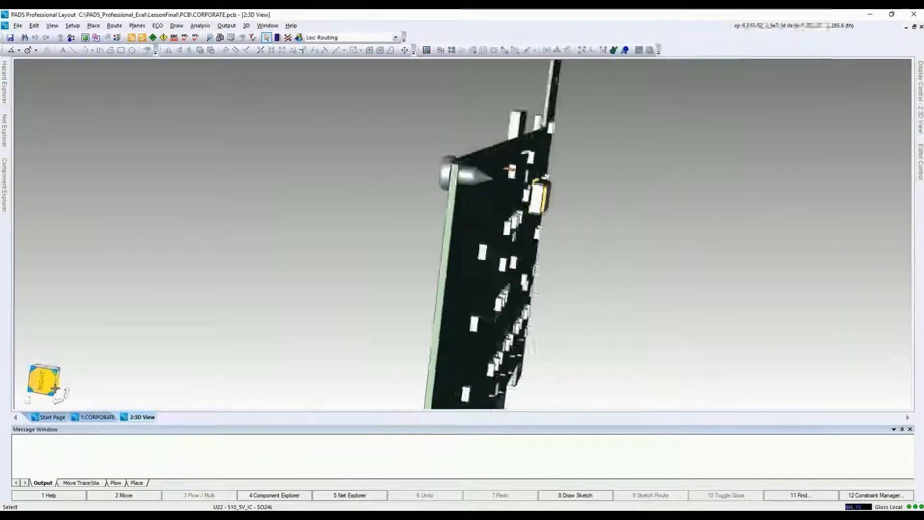
{"action": "left_click", "coordinate": [69, 387]}
{"action": "left_click", "coordinate": [69, 388]}
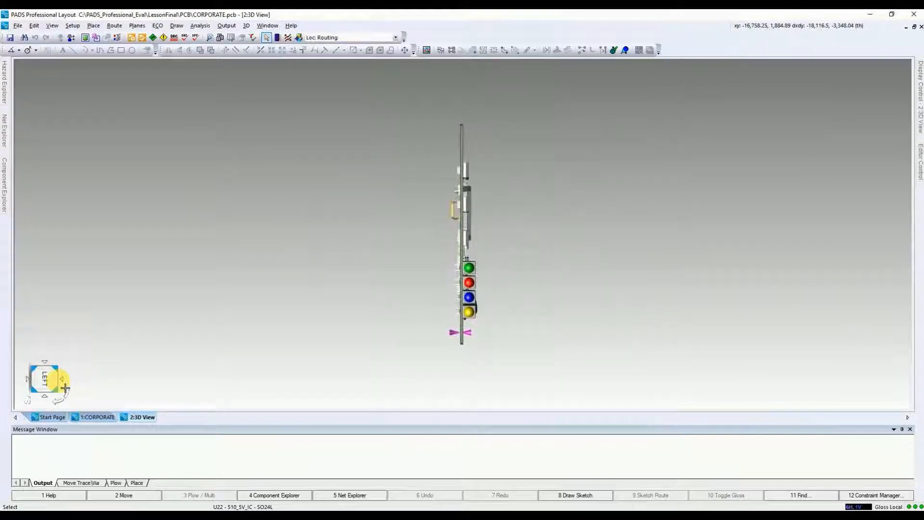
{"action": "left_click", "coordinate": [66, 387]}
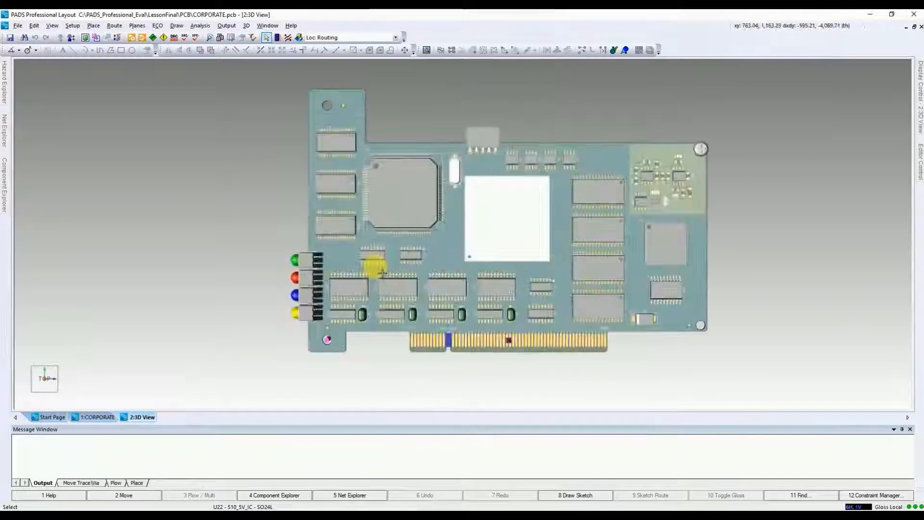
{"action": "left_click", "coordinate": [39, 384]}
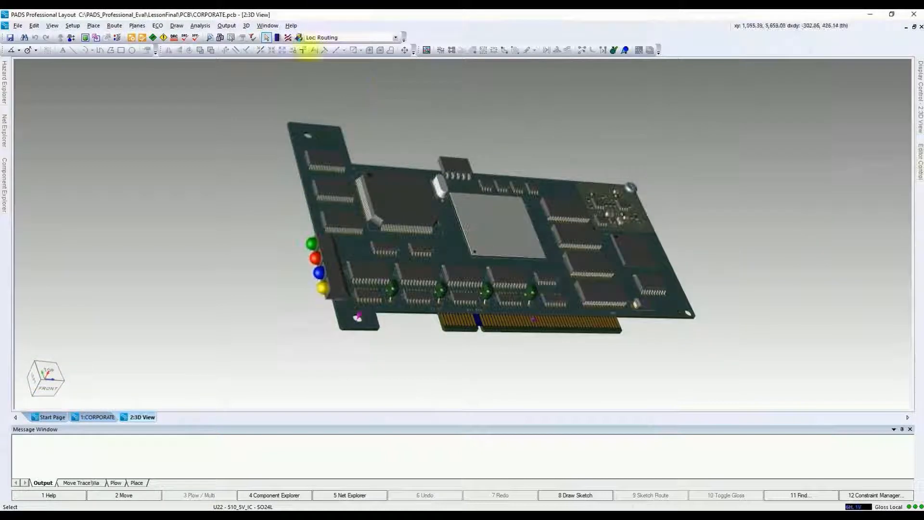
{"action": "left_click", "coordinate": [247, 27]}
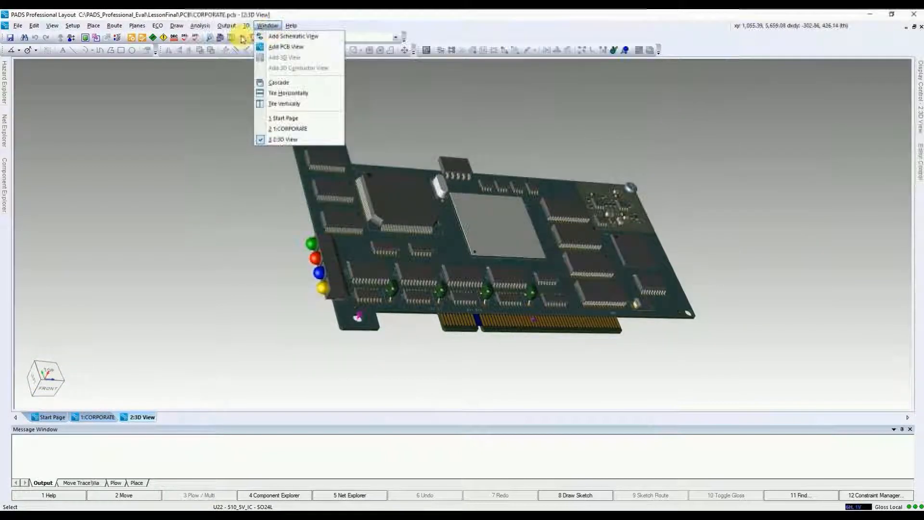
{"action": "mouse_move", "coordinate": [233, 27]}
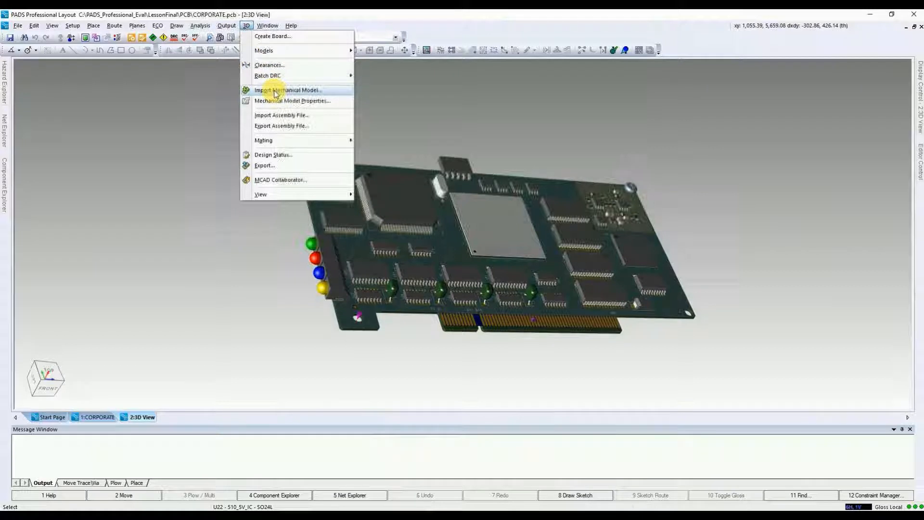
{"action": "left_click", "coordinate": [270, 91]}
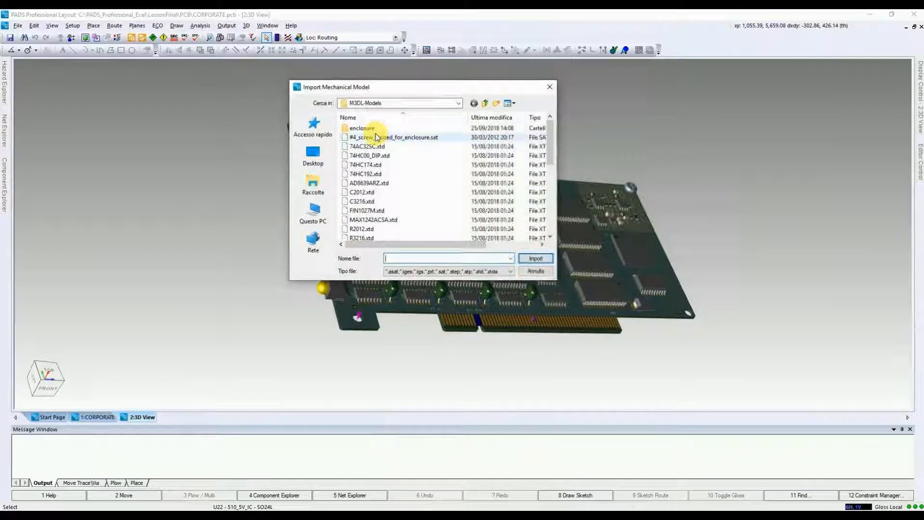
{"action": "double_click", "coordinate": [373, 126]}
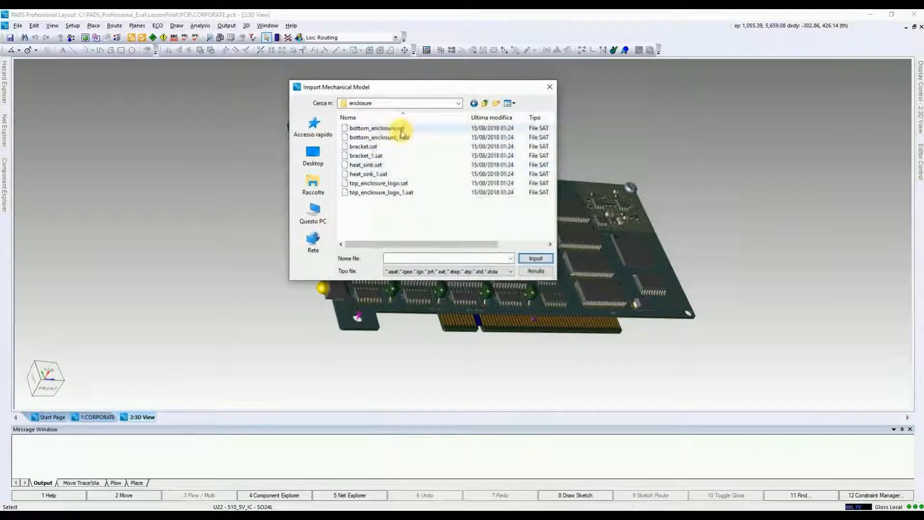
{"action": "double_click", "coordinate": [401, 128]}
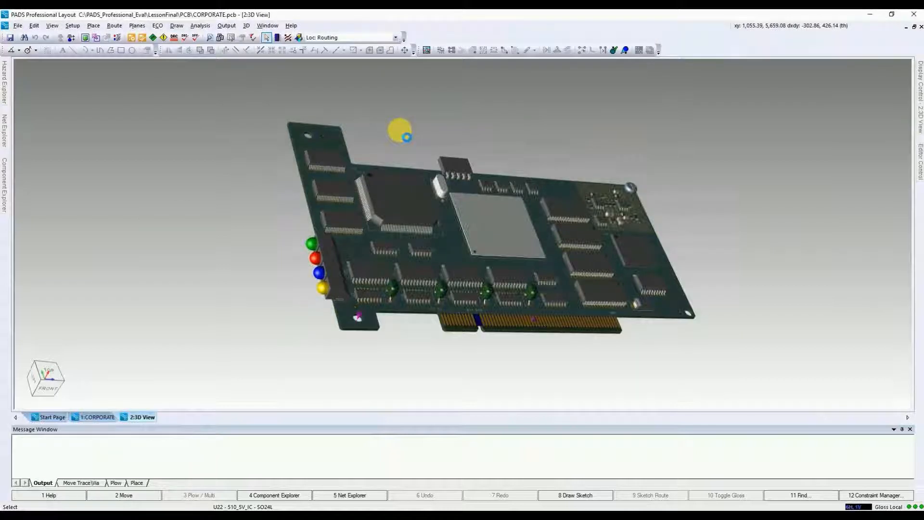
Step: Make the Screw_1, Screw_2 and Screw_3 assemblies visible in the 3D view
{"action": "middle_click_drag", "start_coordinate": [472, 214], "coordinate": [439, 248]}
{"action": "left_click_drag", "start_coordinate": [41, 381], "coordinate": [60, 386]}
{"action": "middle_click_drag", "start_coordinate": [410, 397], "coordinate": [754, 147]}
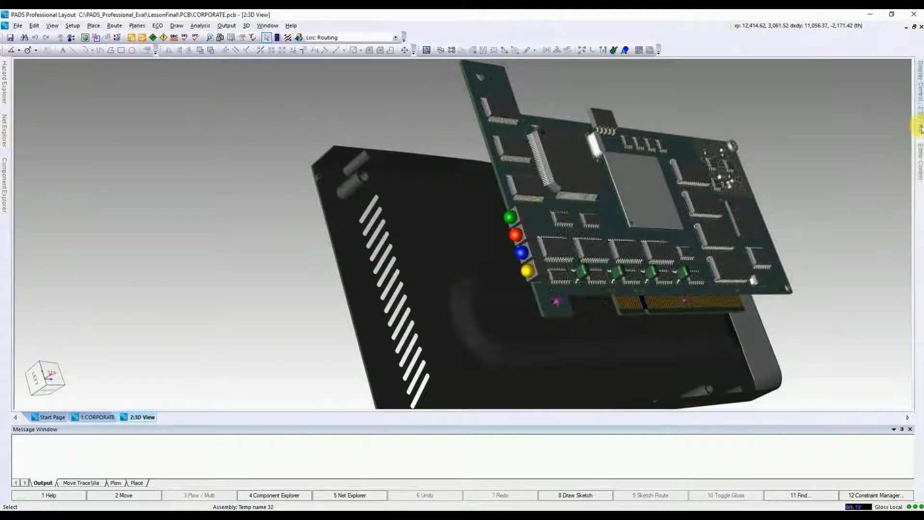
{"action": "left_click", "coordinate": [920, 119]}
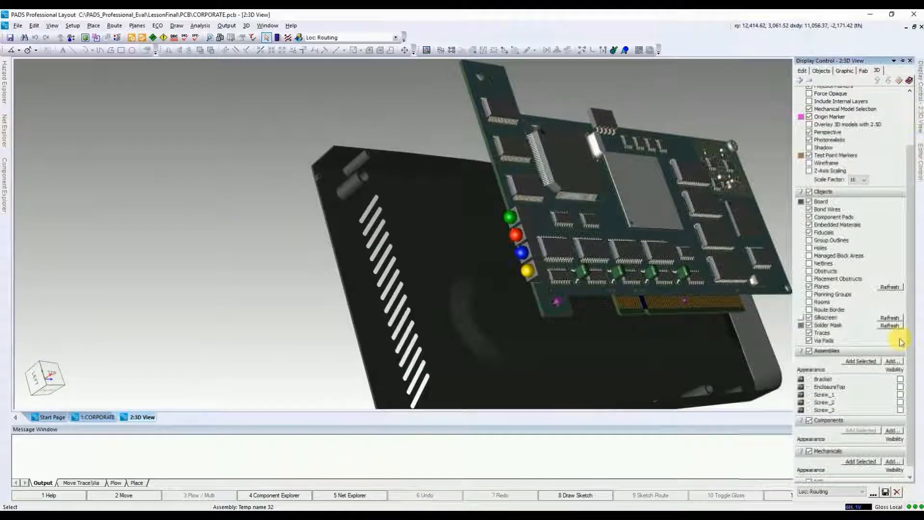
{"action": "left_click", "coordinate": [901, 403]}
{"action": "left_click", "coordinate": [901, 410]}
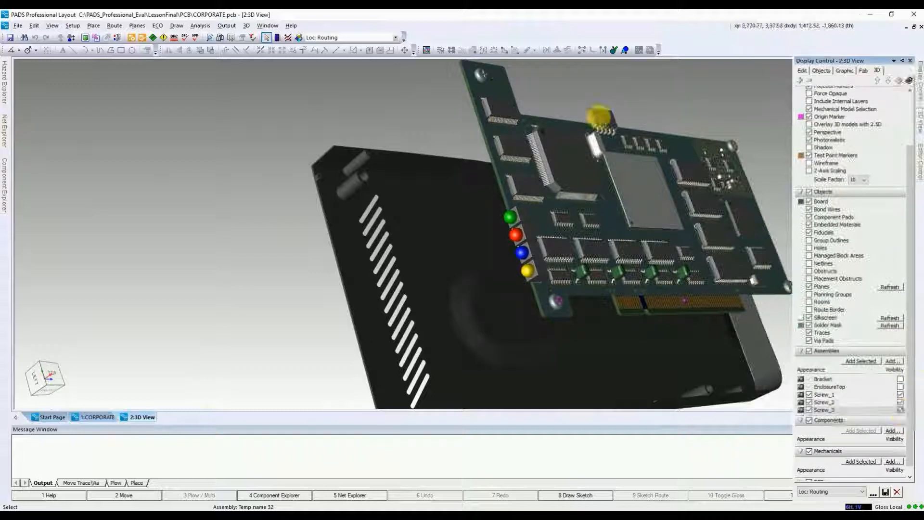
{"action": "left_click", "coordinate": [668, 97]}
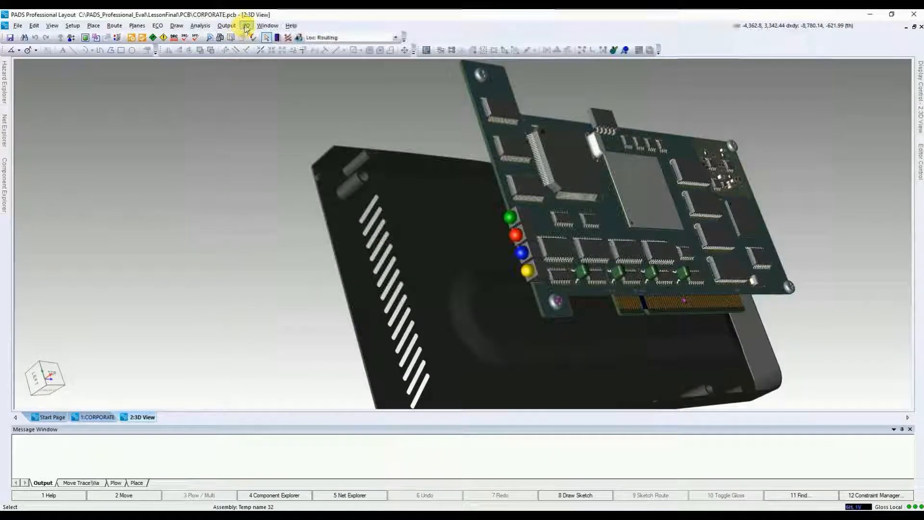
Step: Mate the end face of the enclosure's corner standoff to the board's bottom face using Snap to Faces
{"action": "left_click", "coordinate": [238, 27]}
{"action": "mouse_move", "coordinate": [247, 38]}
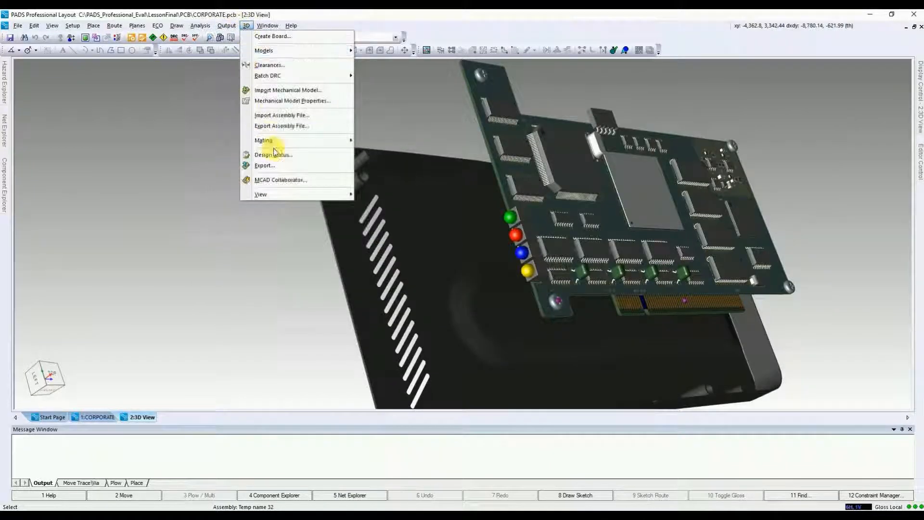
{"action": "left_click", "coordinate": [376, 141]}
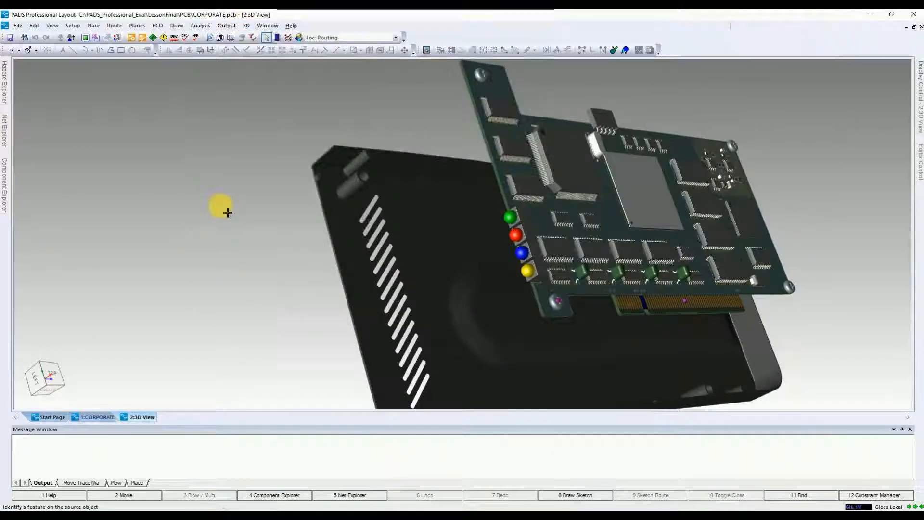
{"action": "right_click", "coordinate": [221, 207]}
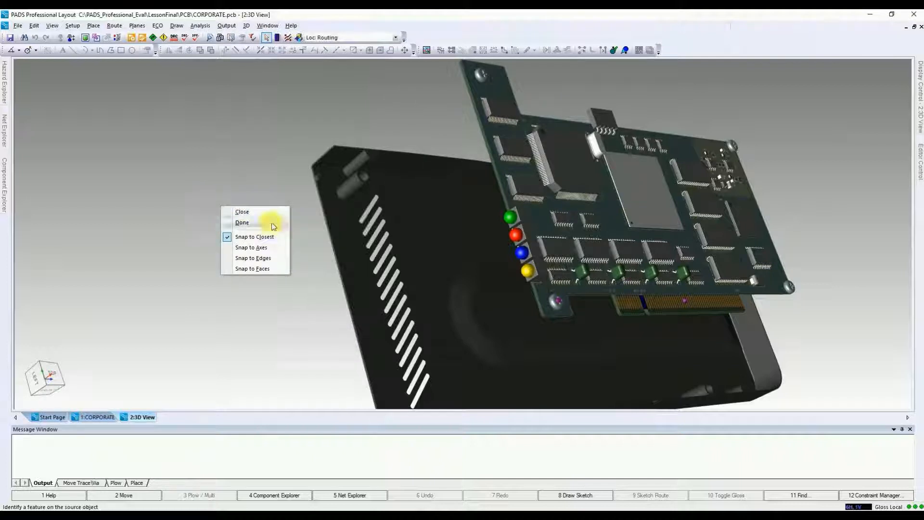
{"action": "left_click", "coordinate": [266, 268]}
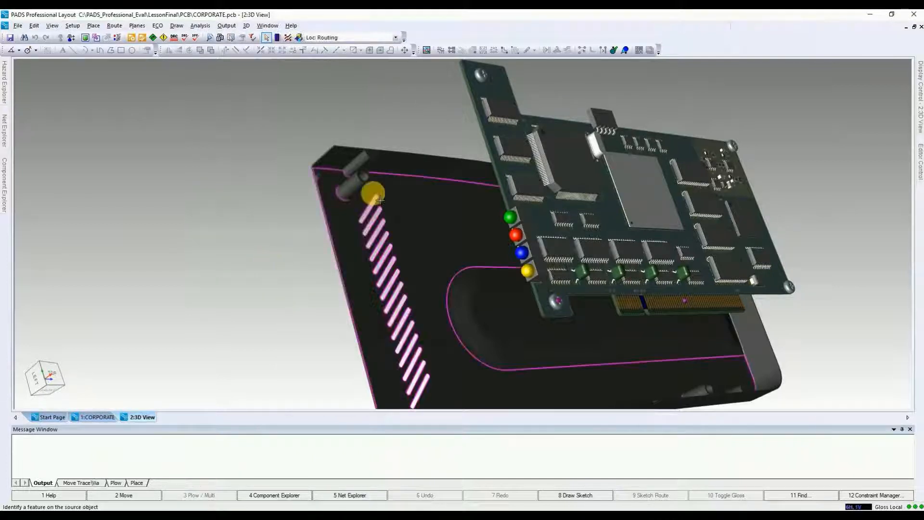
{"action": "scroll", "coordinate": [371, 182], "scroll_direction": "up", "scroll_amount": 5}
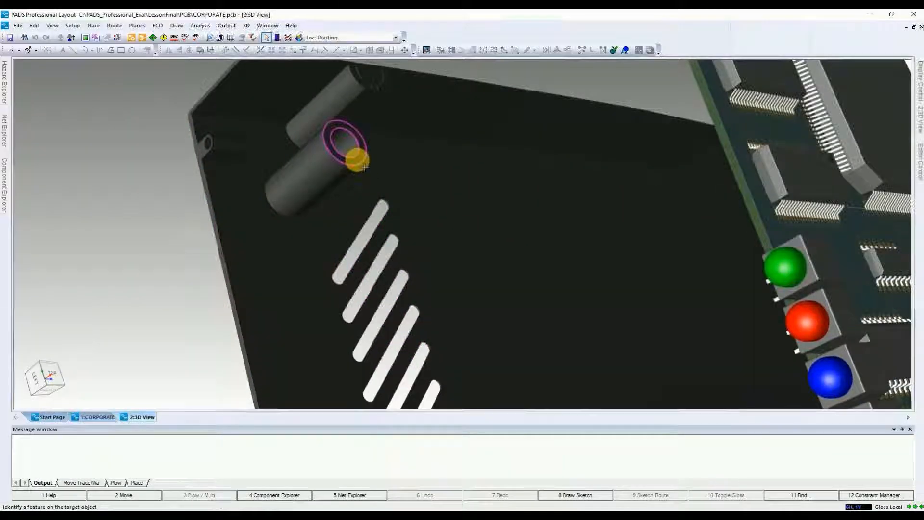
{"action": "left_click", "coordinate": [38, 378]}
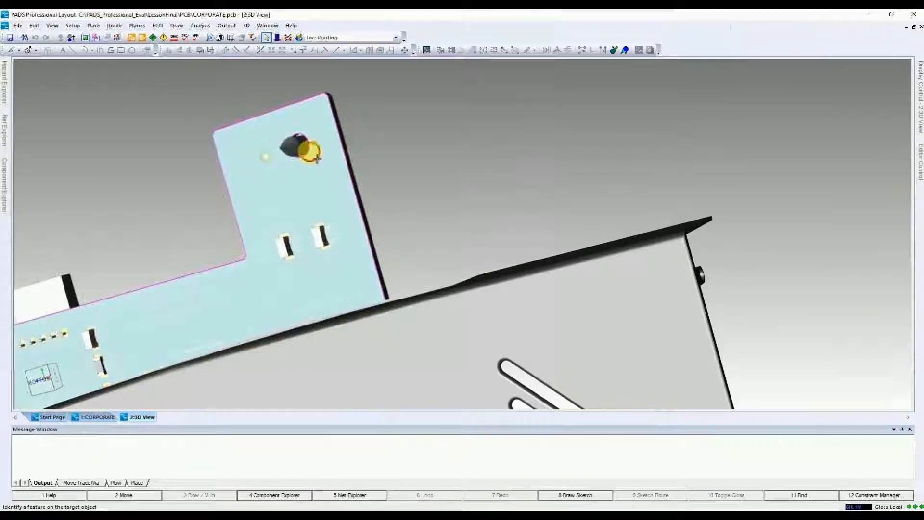
{"action": "left_click", "coordinate": [310, 152]}
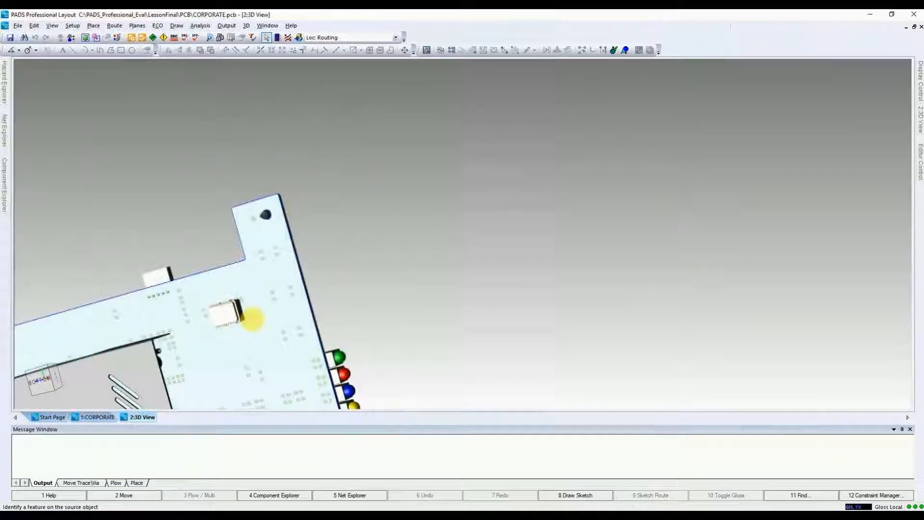
Step: Mate the axis of the enclosure's corner standoff with the axis of the screw below the LEDs, and finish mating
{"action": "left_click", "coordinate": [57, 385]}
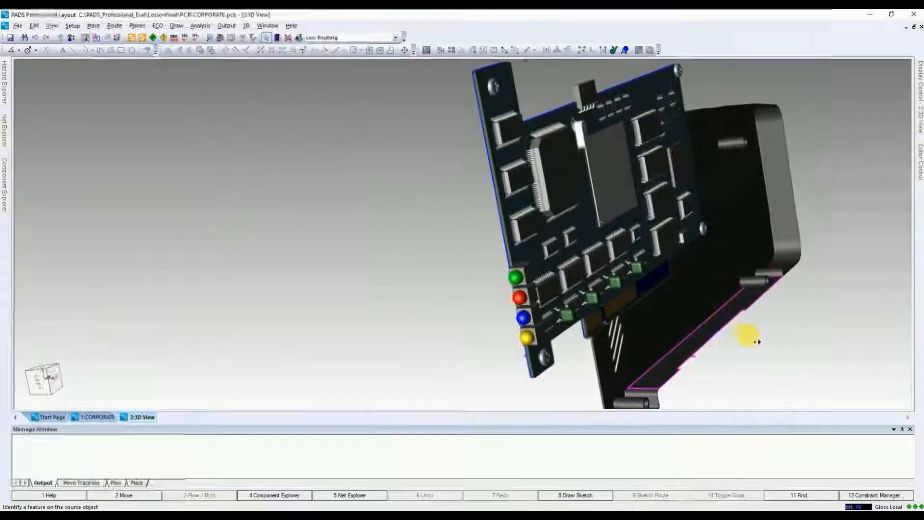
{"action": "left_click", "coordinate": [49, 386]}
{"action": "left_click", "coordinate": [48, 386]}
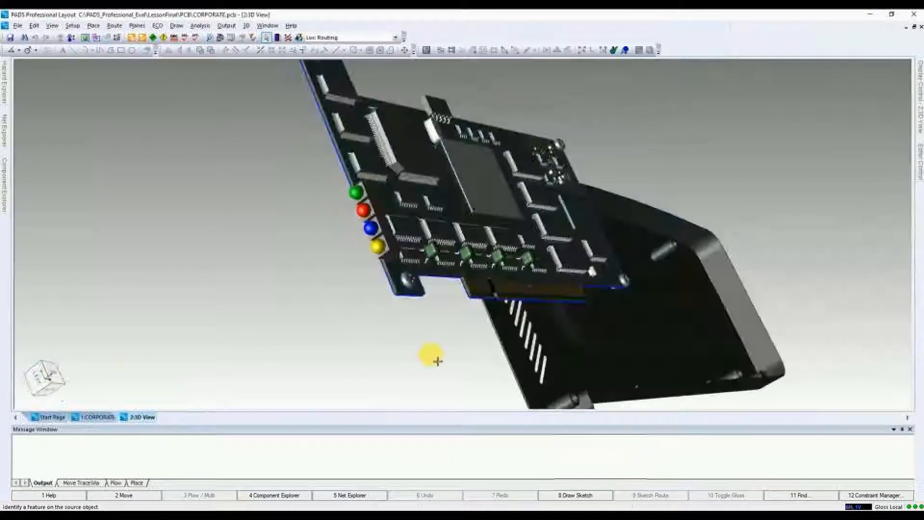
{"action": "scroll", "coordinate": [380, 286], "scroll_direction": "up", "scroll_amount": 3}
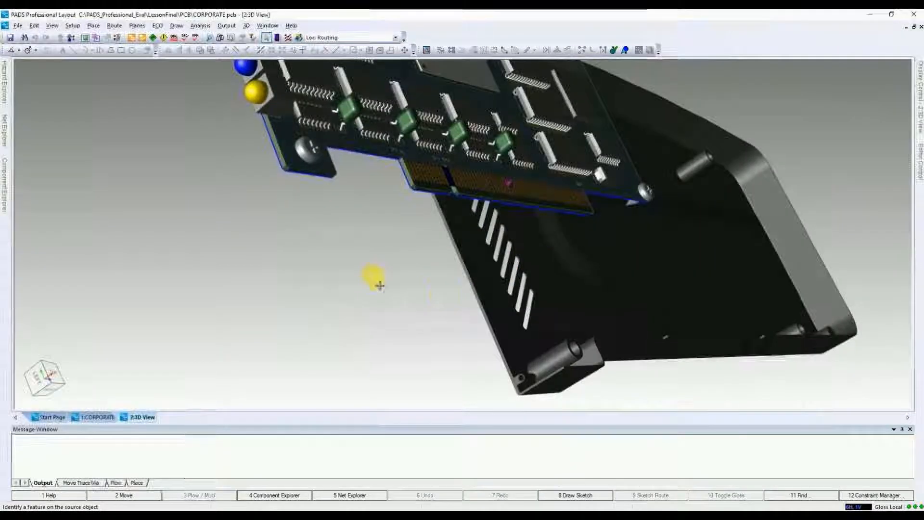
{"action": "right_click", "coordinate": [380, 286]}
{"action": "left_click", "coordinate": [387, 304]}
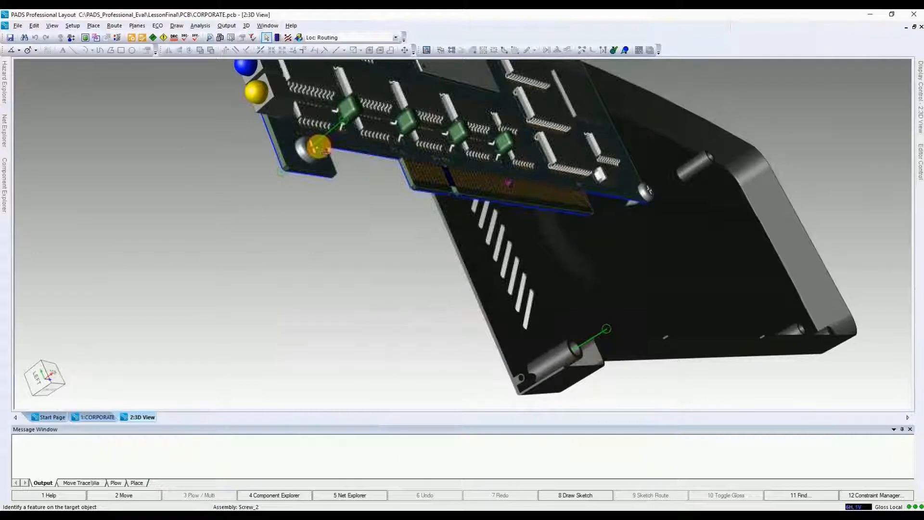
{"action": "left_click", "coordinate": [318, 147]}
{"action": "right_click", "coordinate": [272, 311]}
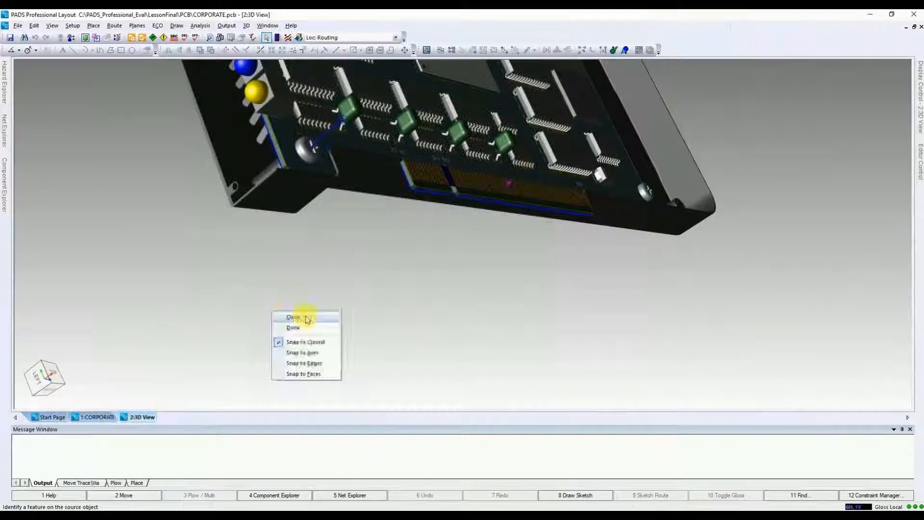
{"action": "left_click", "coordinate": [295, 327]}
Step: Examine the board's fit in the bottom enclosure around the corner standoff, from above and at an angle
{"action": "middle_click_drag", "start_coordinate": [303, 178], "coordinate": [361, 255]}
{"action": "scroll", "coordinate": [361, 255], "scroll_direction": "up", "scroll_amount": 2}
{"action": "left_click", "coordinate": [66, 383]}
{"action": "left_click", "coordinate": [68, 386]}
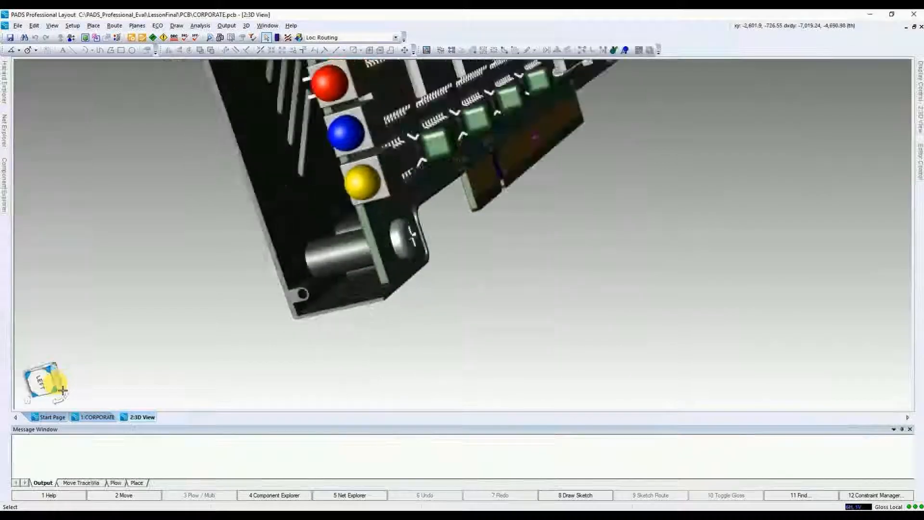
{"action": "left_click_drag", "start_coordinate": [50, 391], "coordinate": [45, 378]}
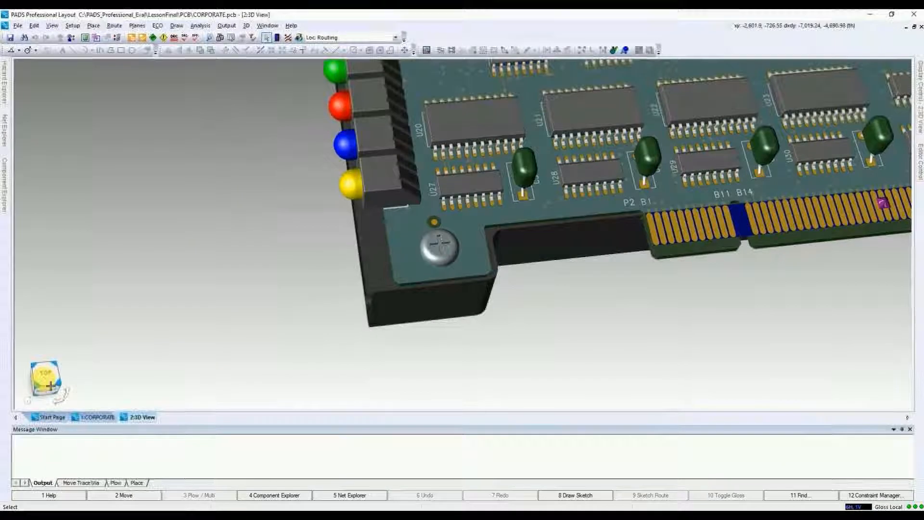
{"action": "left_click", "coordinate": [59, 375]}
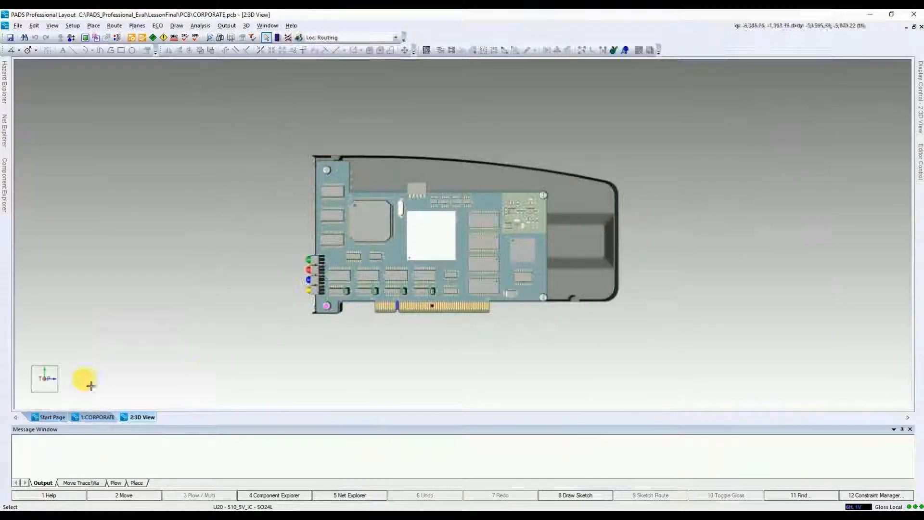
{"action": "middle_click_drag", "start_coordinate": [394, 298], "coordinate": [327, 333]}
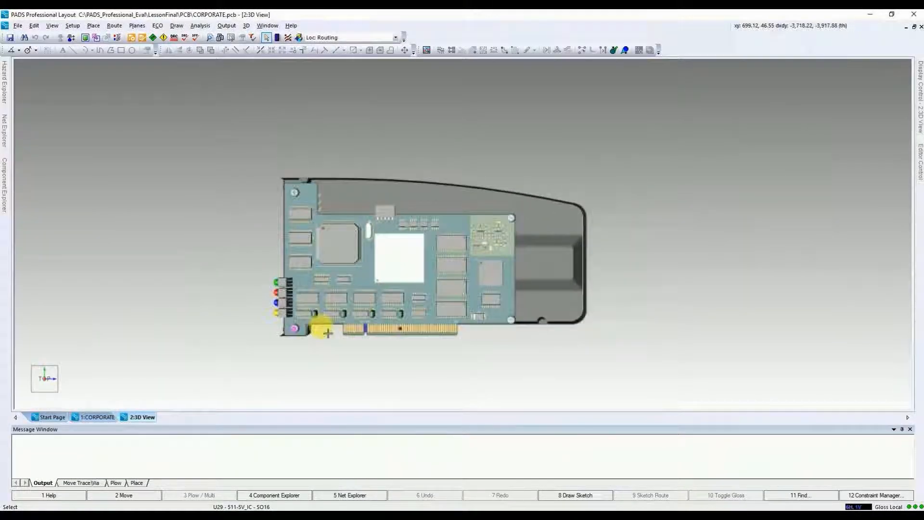
{"action": "left_click", "coordinate": [77, 387]}
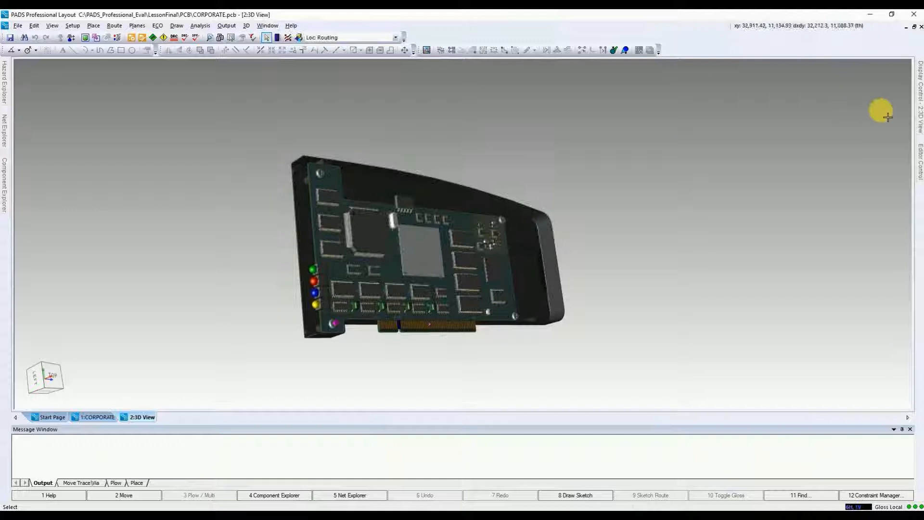
Step: Make the Bracket assembly visible and inspect how it fits around the LEDs
{"action": "left_click", "coordinate": [920, 122]}
{"action": "left_click", "coordinate": [900, 380]}
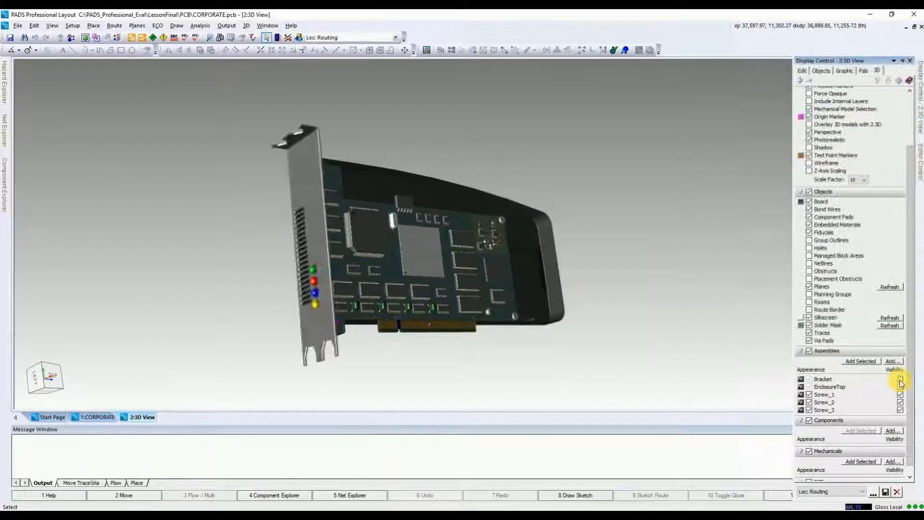
{"action": "left_click", "coordinate": [56, 389]}
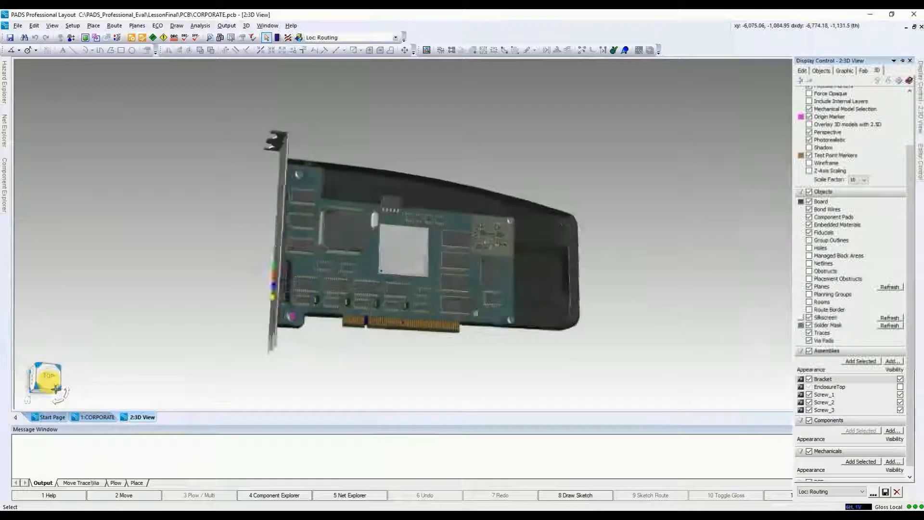
{"action": "left_click", "coordinate": [61, 387]}
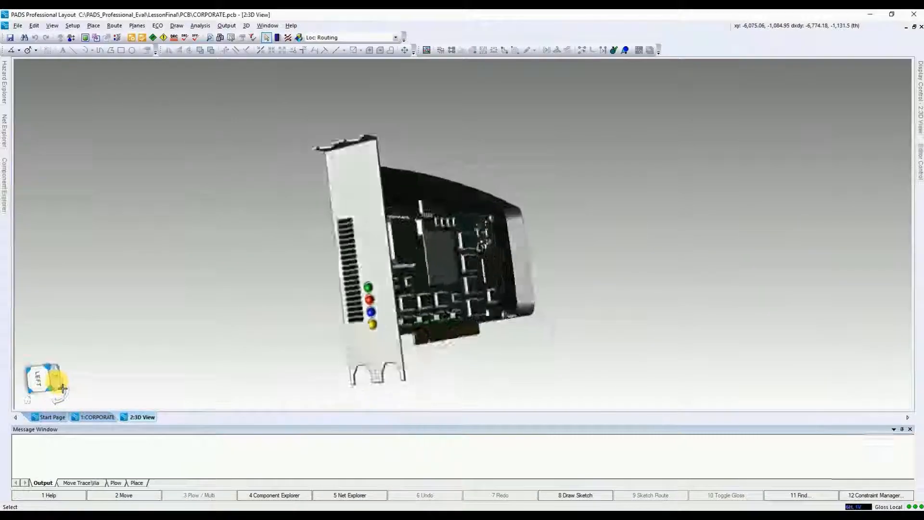
{"action": "left_click", "coordinate": [62, 388]}
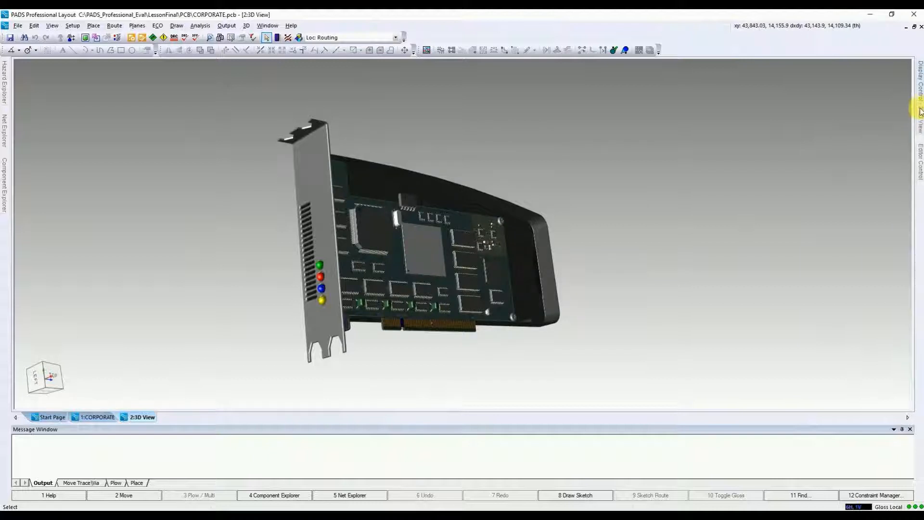
Step: Make the EnclosureTop assembly visible and inspect the closed enclosure from an angle
{"action": "mouse_move", "coordinate": [920, 112]}
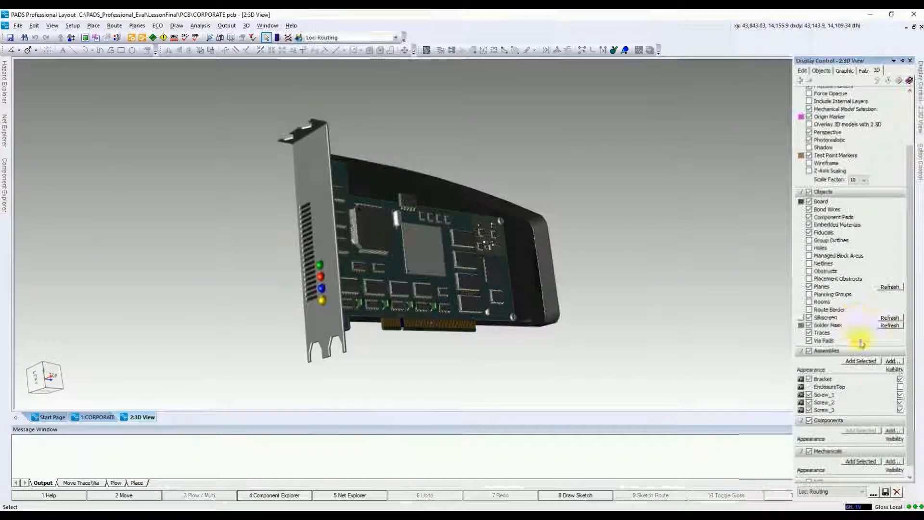
{"action": "left_click", "coordinate": [900, 388]}
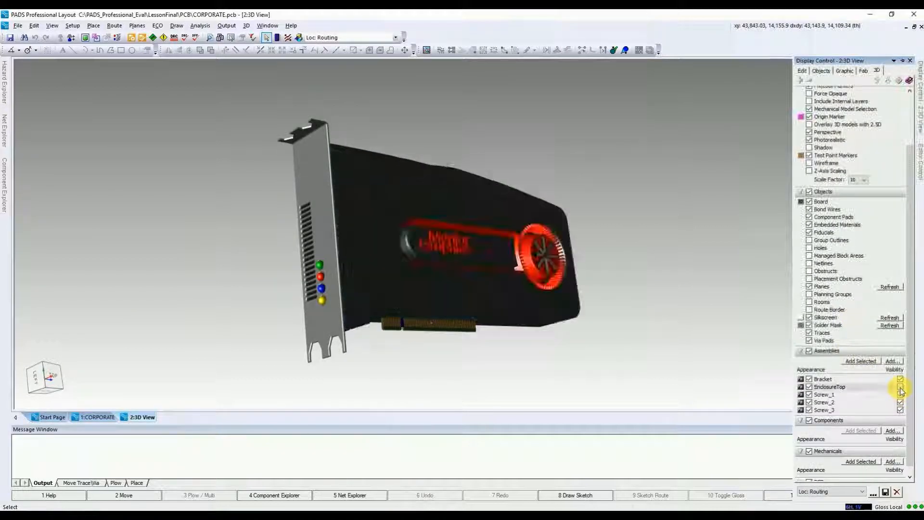
{"action": "mouse_move", "coordinate": [60, 381]}
{"action": "left_mouse_down"}
{"action": "mouse_move", "coordinate": [31, 369]}
{"action": "mouse_move", "coordinate": [56, 385]}
{"action": "left_mouse_up"}
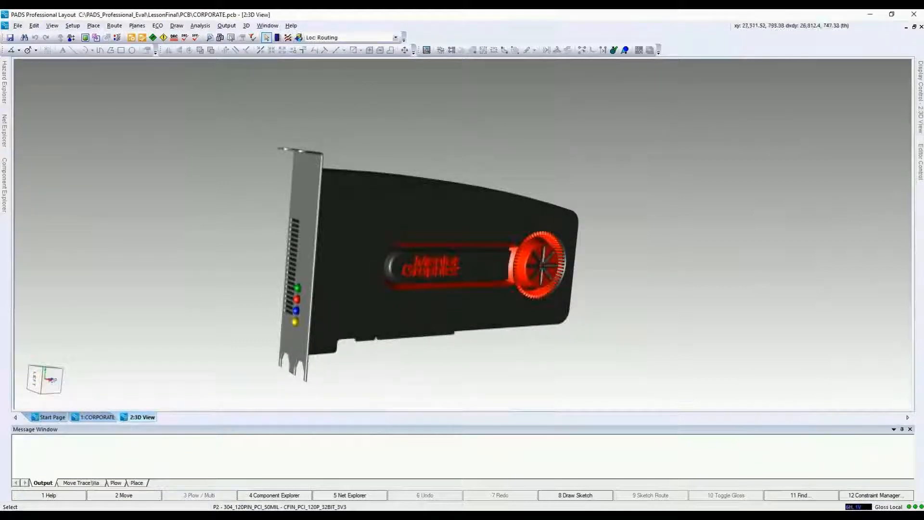
Step: Review the colour and transparency settings for the EnclosureTop assembly's appearance, and close them without choosing a colour
{"action": "left_click", "coordinate": [918, 118]}
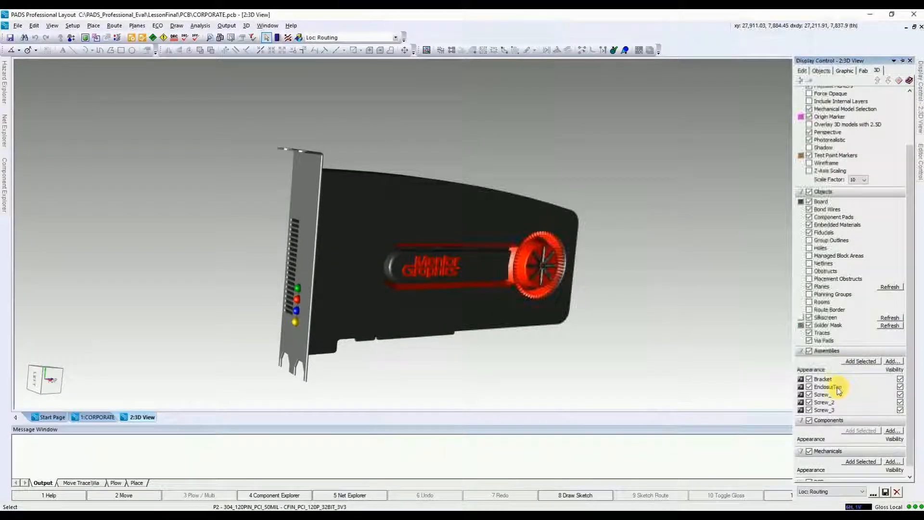
{"action": "left_click", "coordinate": [800, 387]}
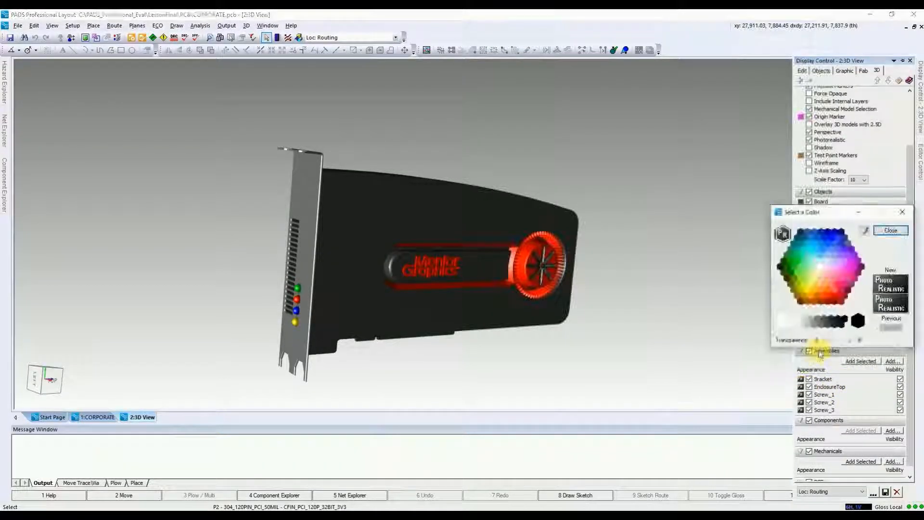
{"action": "left_click_drag", "start_coordinate": [828, 341], "coordinate": [880, 344]}
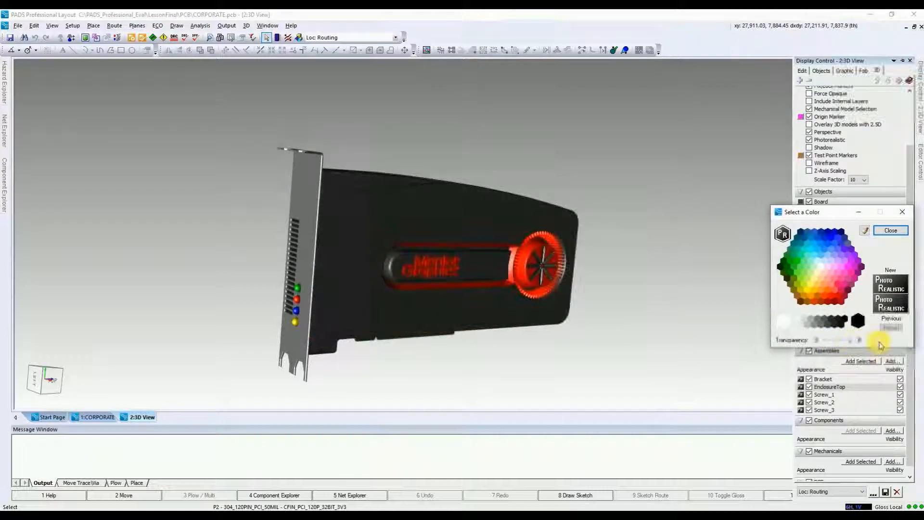
{"action": "left_click", "coordinate": [890, 230]}
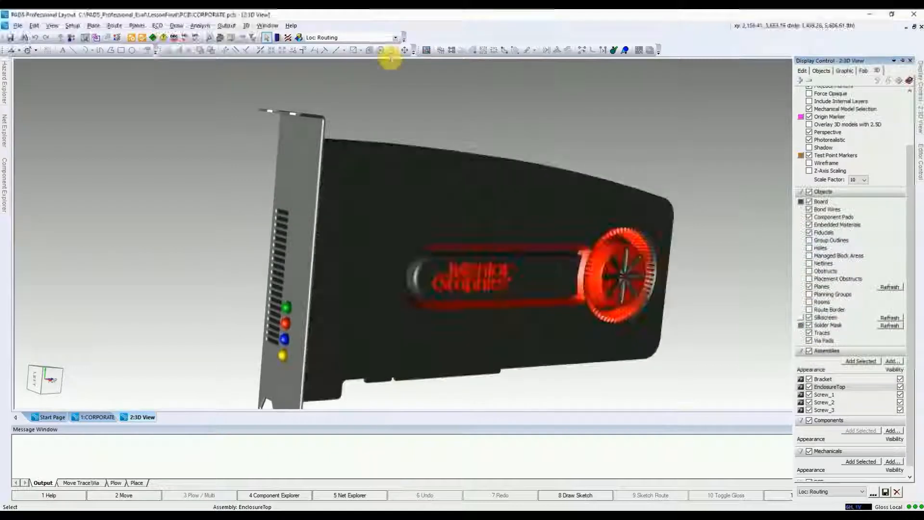
Step: Section the assembly with the X cut plane and examine the board inside the closed enclosure from the left side
{"action": "left_click", "coordinate": [245, 26]}
{"action": "mouse_move", "coordinate": [259, 193]}
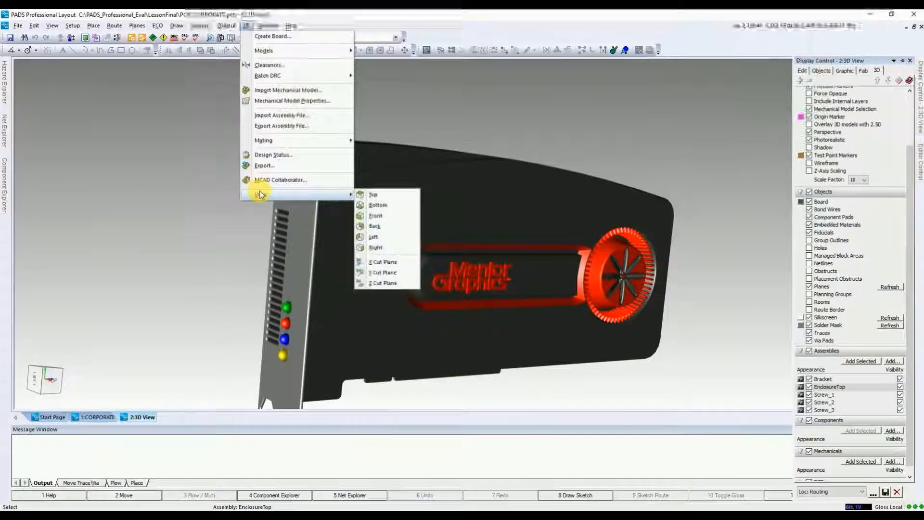
{"action": "left_click", "coordinate": [383, 262]}
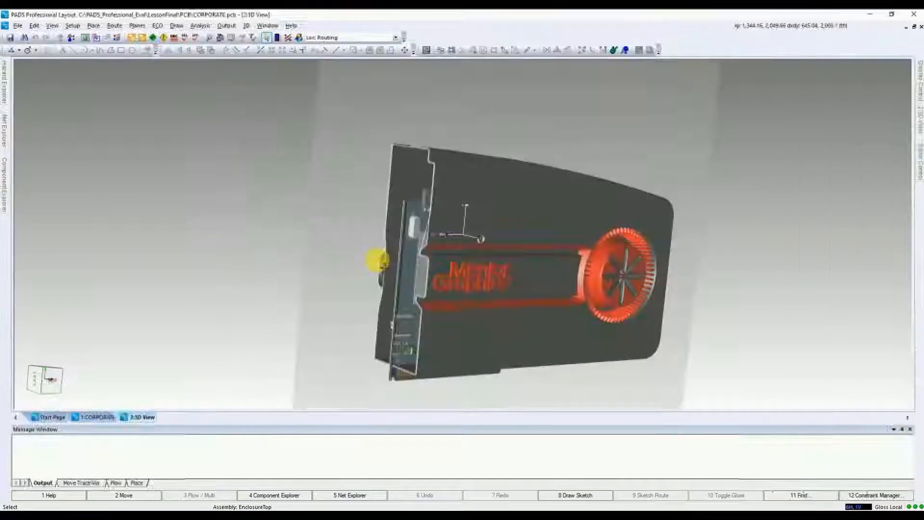
{"action": "middle_click_drag", "start_coordinate": [426, 235], "coordinate": [423, 266]}
{"action": "left_click_drag", "start_coordinate": [41, 382], "coordinate": [67, 376]}
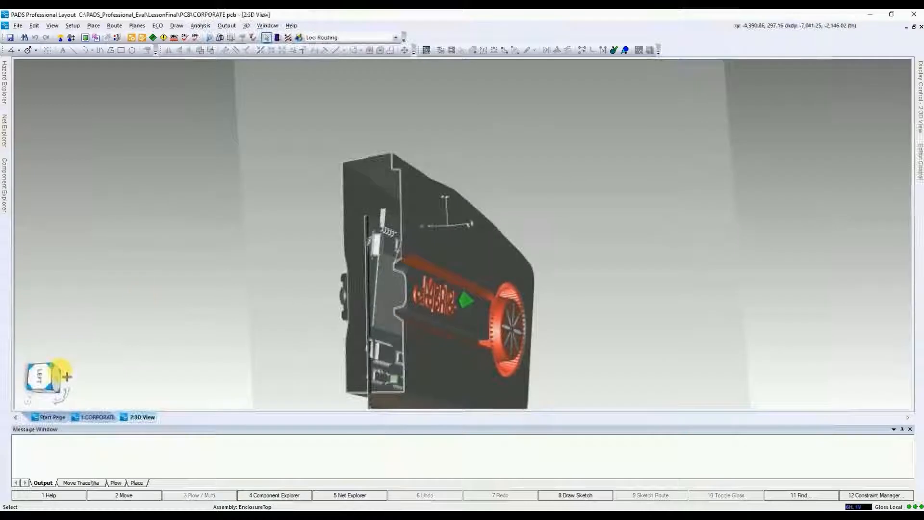
Step: Turn off the X cut plane and view the whole assembly from the top
{"action": "left_click", "coordinate": [267, 25]}
{"action": "left_click", "coordinate": [246, 25]}
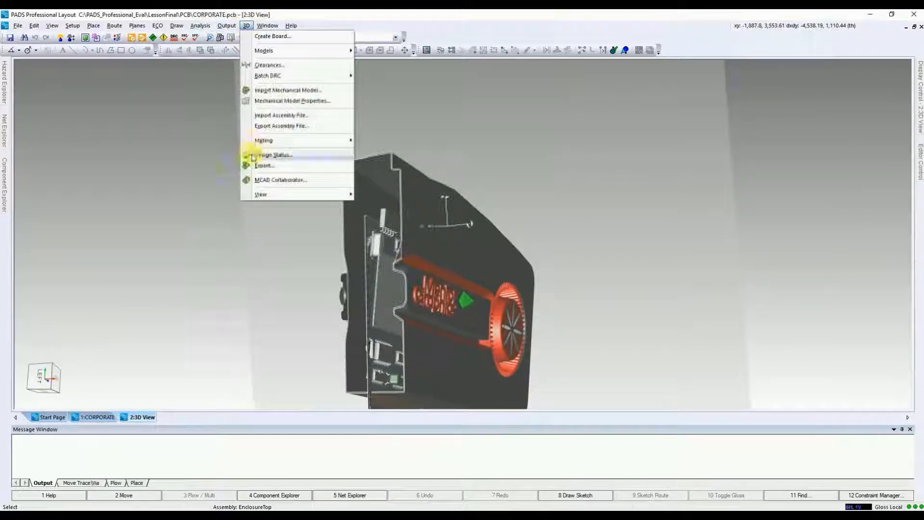
{"action": "mouse_move", "coordinate": [288, 194]}
{"action": "left_click", "coordinate": [381, 247]}
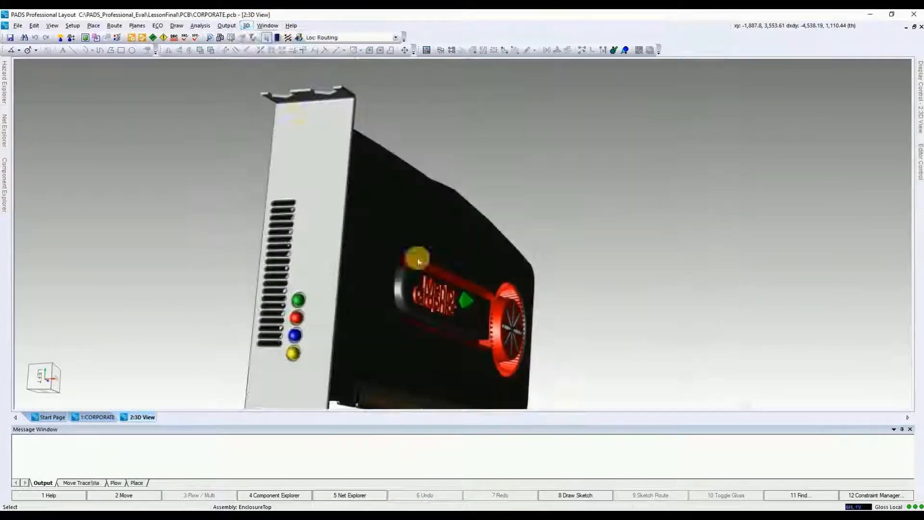
{"action": "left_click", "coordinate": [65, 388]}
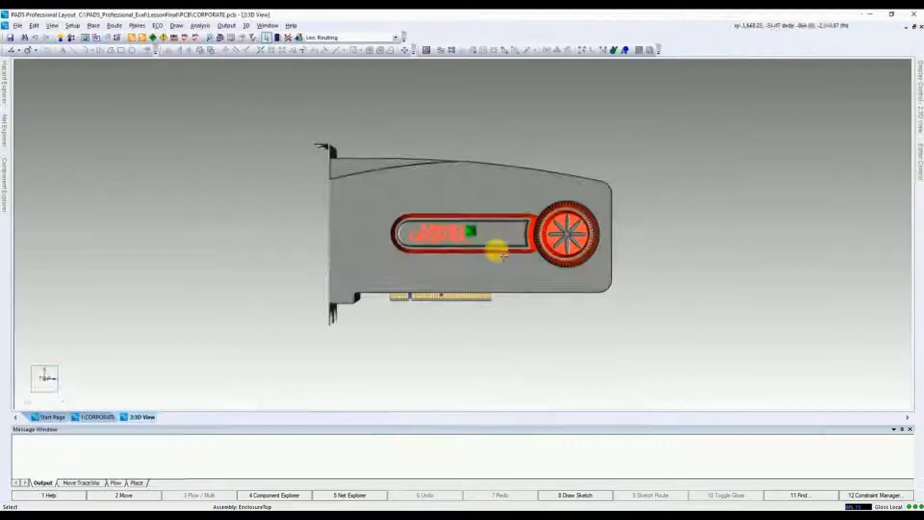
{"action": "left_click", "coordinate": [246, 26]}
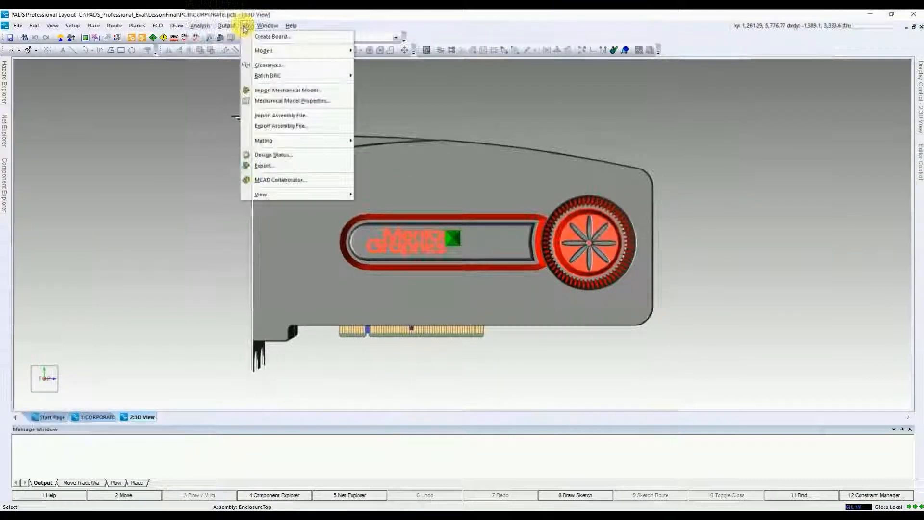
{"action": "mouse_move", "coordinate": [278, 79]}
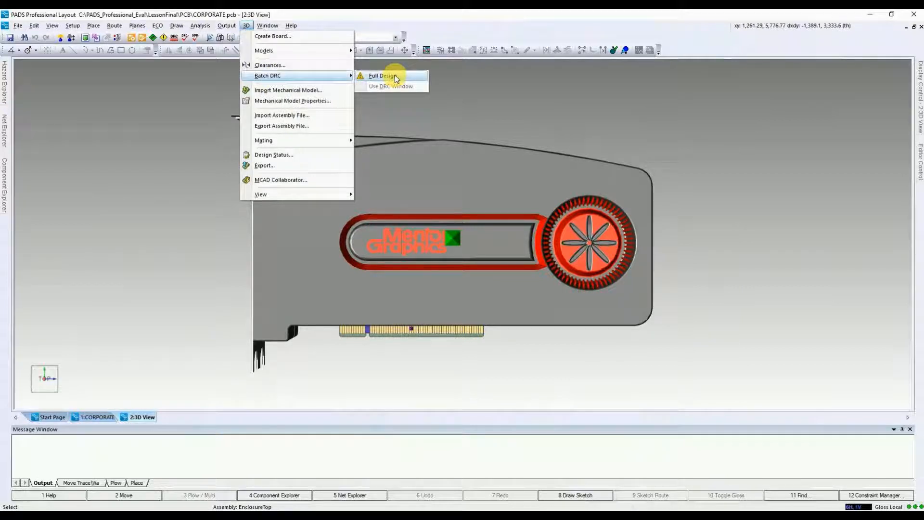
{"action": "left_click", "coordinate": [769, 137]}
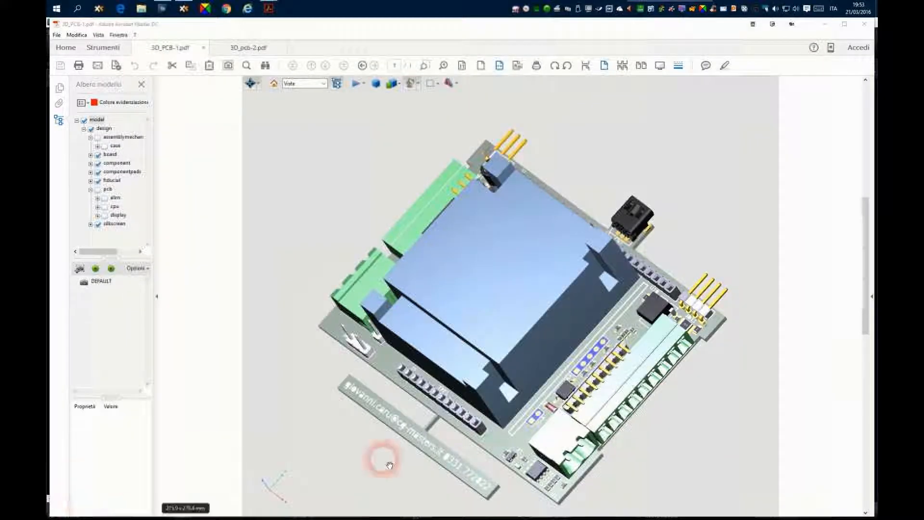
Step: In the 3D_PCB-1.pdf model in Adobe Acrobat Reader, show the alim and display boards and inspect their position on the main board
{"action": "mouse_move", "coordinate": [382, 458]}
{"action": "left_mouse_down"}
{"action": "mouse_move", "coordinate": [373, 458]}
{"action": "mouse_move", "coordinate": [398, 441]}
{"action": "mouse_move", "coordinate": [402, 423]}
{"action": "mouse_move", "coordinate": [394, 426]}
{"action": "left_mouse_up"}
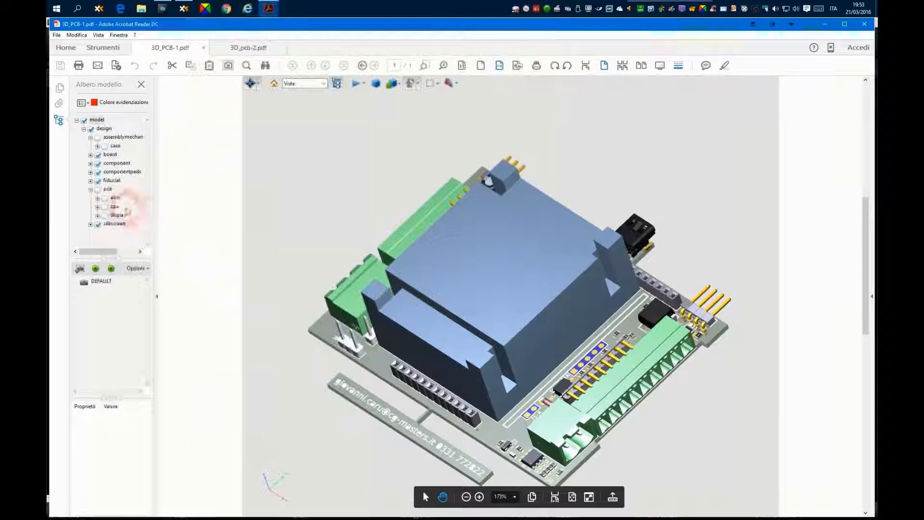
{"action": "left_click", "coordinate": [105, 198]}
{"action": "mouse_move", "coordinate": [308, 448]}
{"action": "left_mouse_down"}
{"action": "mouse_move", "coordinate": [336, 449]}
{"action": "mouse_move", "coordinate": [270, 470]}
{"action": "mouse_move", "coordinate": [287, 443]}
{"action": "mouse_move", "coordinate": [306, 359]}
{"action": "mouse_move", "coordinate": [252, 380]}
{"action": "left_mouse_up"}
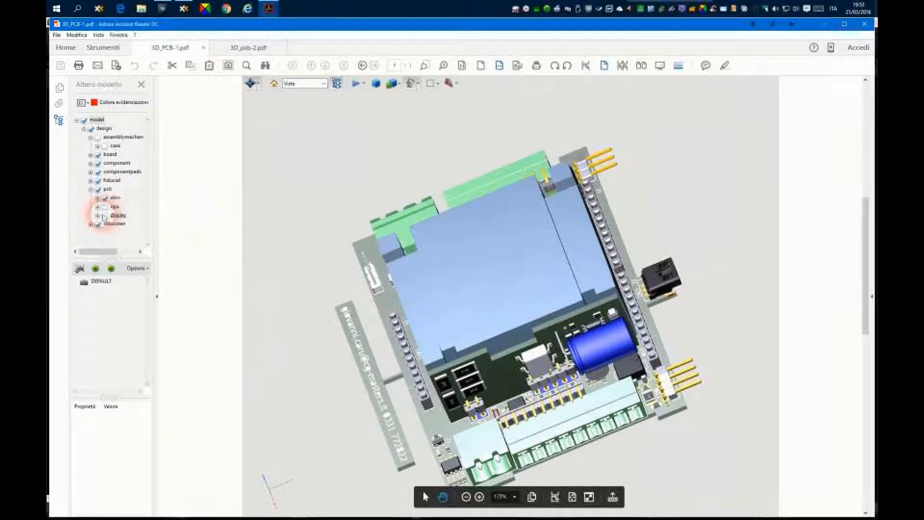
{"action": "left_click", "coordinate": [221, 273]}
{"action": "left_click", "coordinate": [115, 216]}
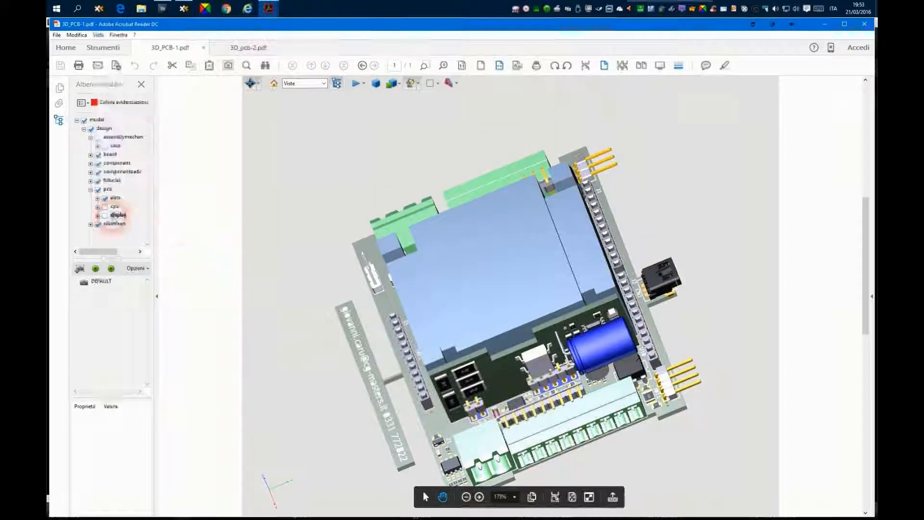
{"action": "left_click", "coordinate": [105, 215]}
{"action": "left_click", "coordinate": [665, 483]}
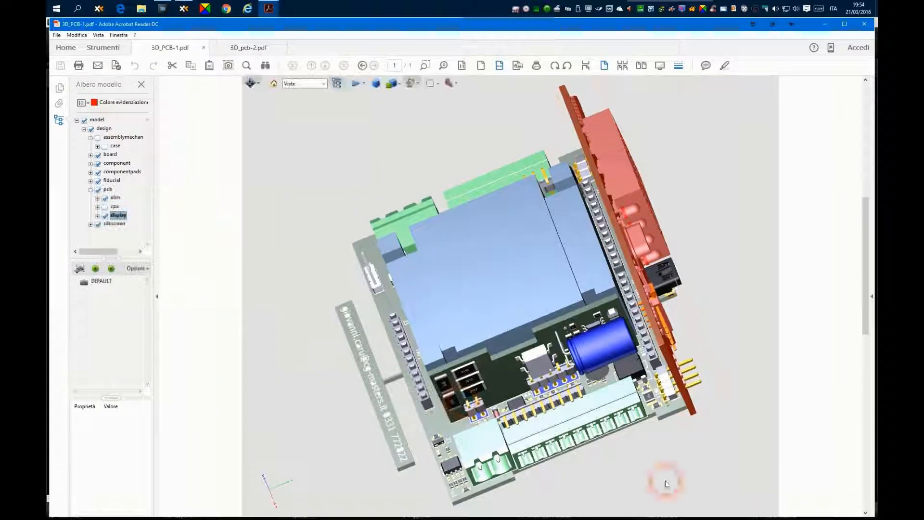
{"action": "left_click_drag", "start_coordinate": [706, 474], "coordinate": [529, 332]}
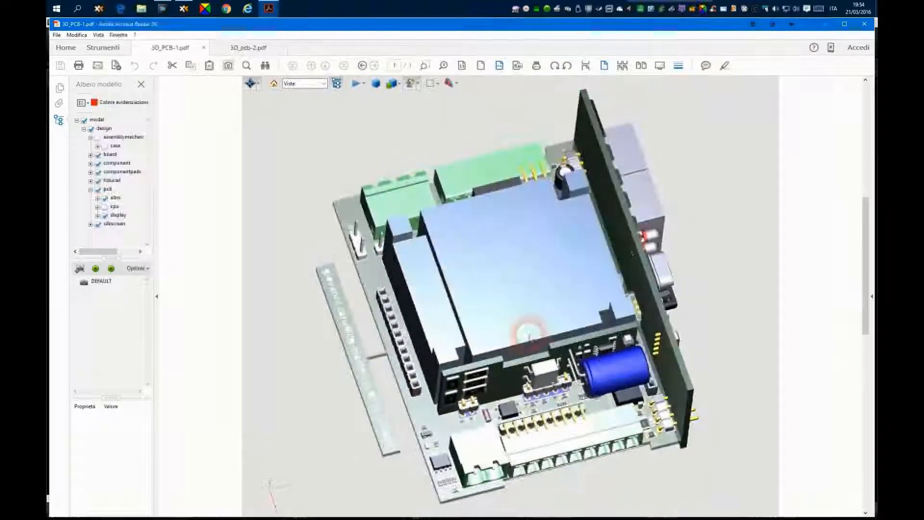
Step: Show the cpu board and the mechanical case in the model and inspect them from several angles
{"action": "left_click", "coordinate": [105, 215]}
{"action": "left_click", "coordinate": [104, 207]}
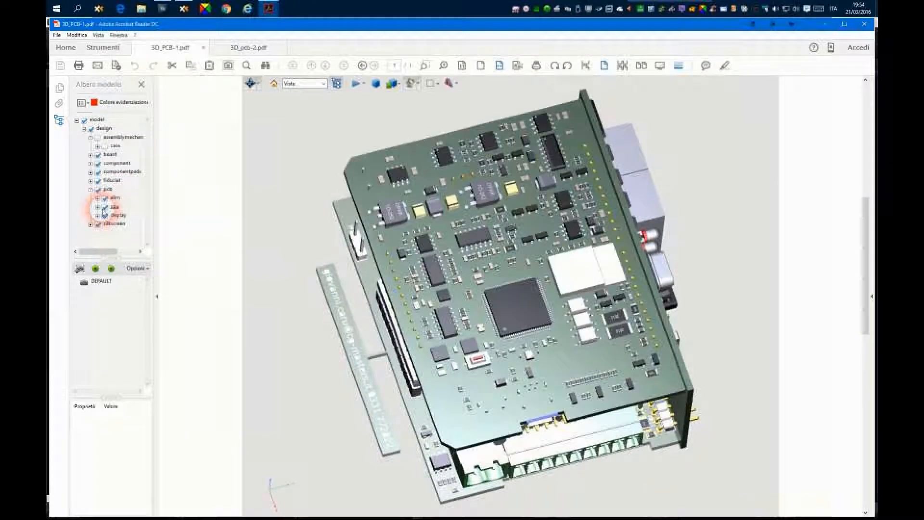
{"action": "left_click_drag", "start_coordinate": [649, 376], "coordinate": [532, 273]}
{"action": "left_click_drag", "start_coordinate": [477, 314], "coordinate": [497, 238]}
{"action": "left_click_drag", "start_coordinate": [573, 262], "coordinate": [557, 308]}
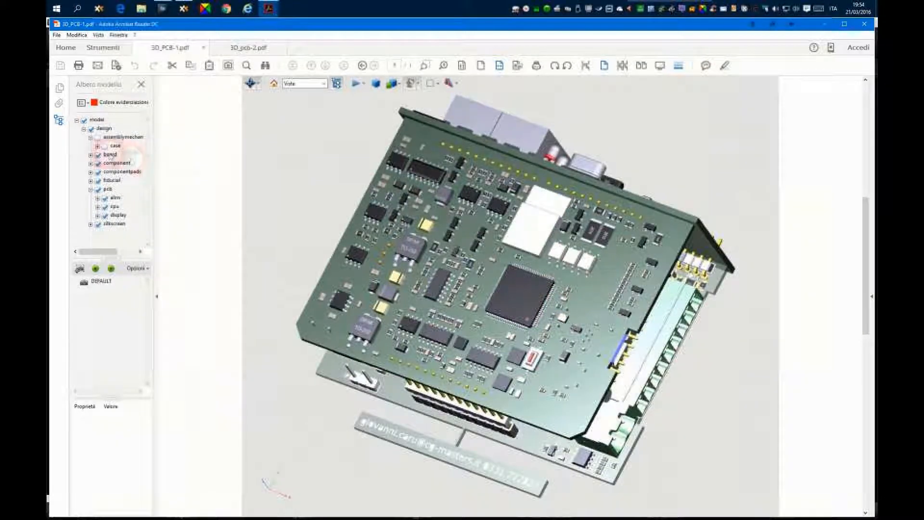
{"action": "left_click", "coordinate": [105, 147]}
{"action": "left_click_drag", "start_coordinate": [361, 423], "coordinate": [445, 257]}
Step: Enable a cross-section of the cased model and keep its properties clear of the model
{"action": "left_click", "coordinate": [457, 82]}
{"action": "left_click", "coordinate": [461, 99]}
{"action": "left_click_drag", "start_coordinate": [454, 150], "coordinate": [190, 147]}
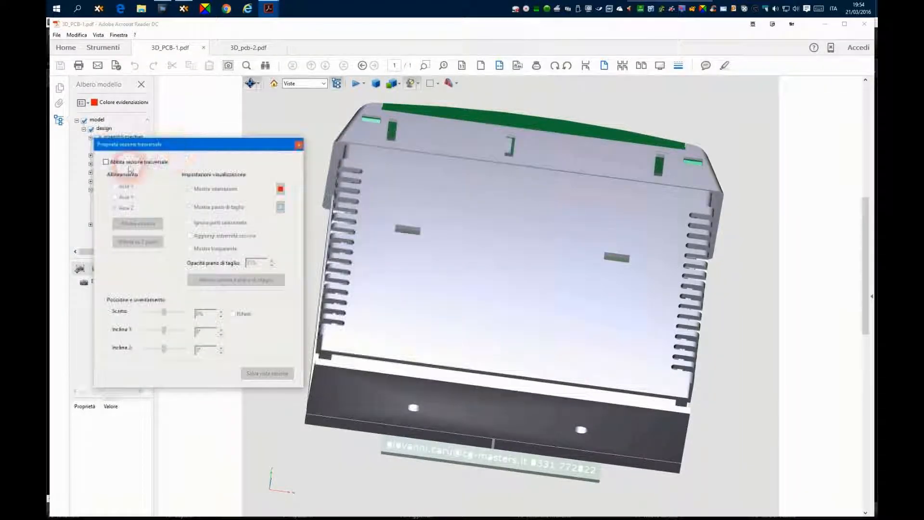
{"action": "left_click", "coordinate": [106, 162]}
Step: Lower the Z-axis section plane's offset gradually to -13% to examine the boards inside the case layer by layer
{"action": "left_click", "coordinate": [221, 312]}
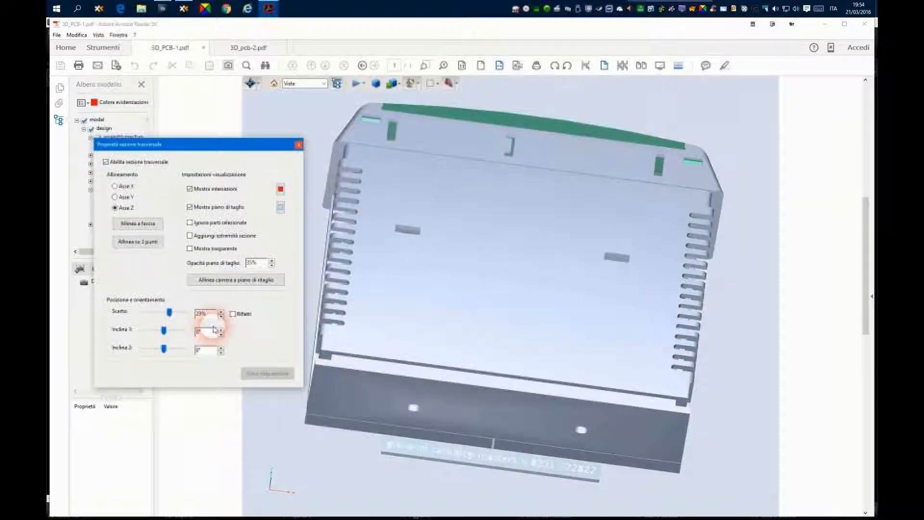
{"action": "left_click", "coordinate": [221, 316]}
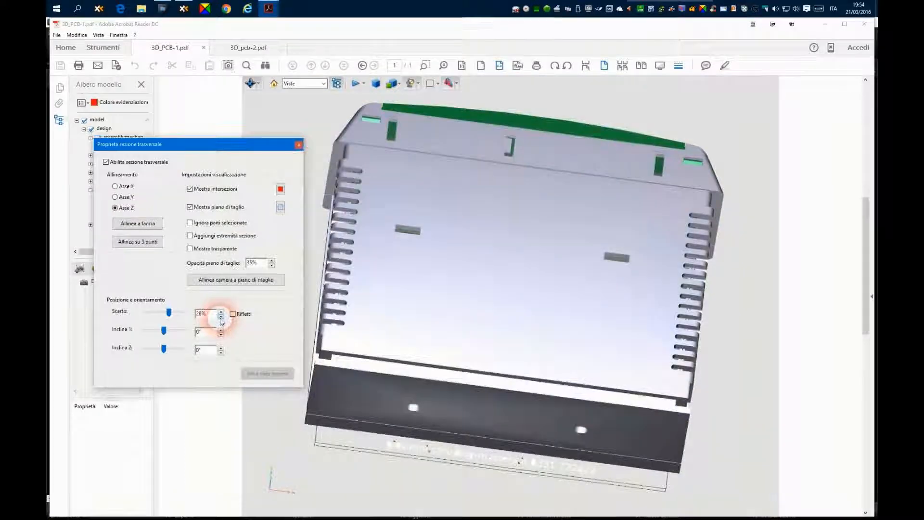
{"action": "left_click", "coordinate": [221, 315]}
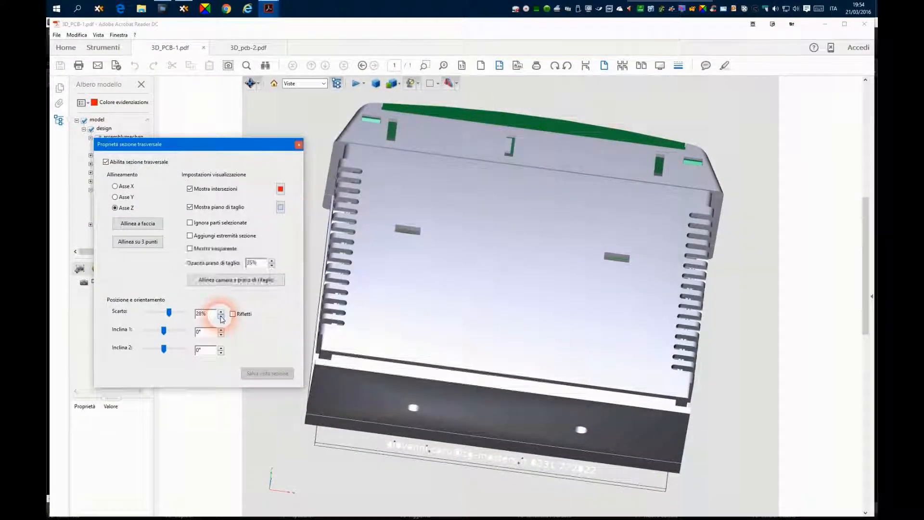
{"action": "left_click", "coordinate": [222, 316]}
{"action": "left_click", "coordinate": [221, 317]}
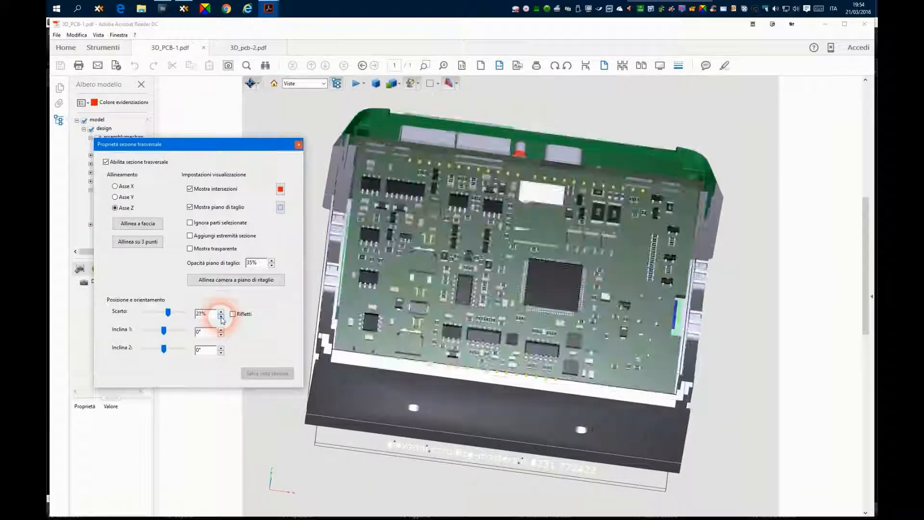
{"action": "left_click", "coordinate": [222, 317]}
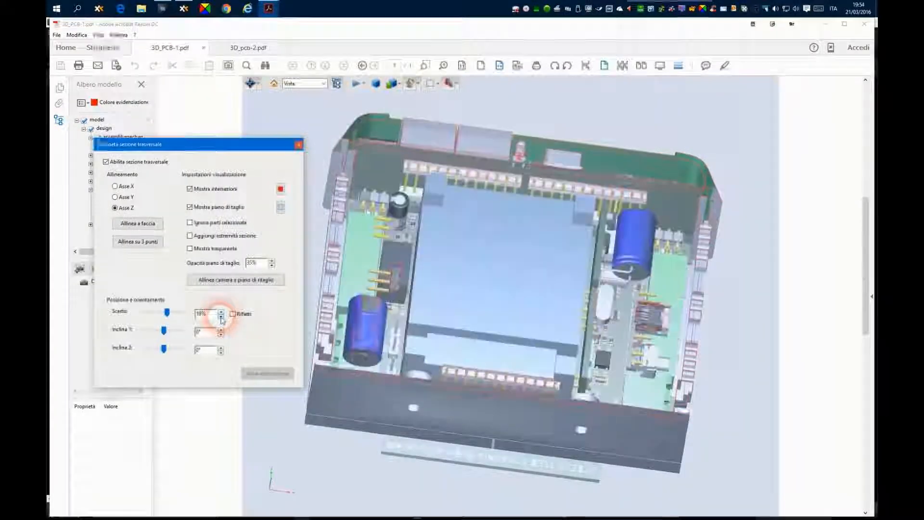
{"action": "left_click", "coordinate": [221, 316]}
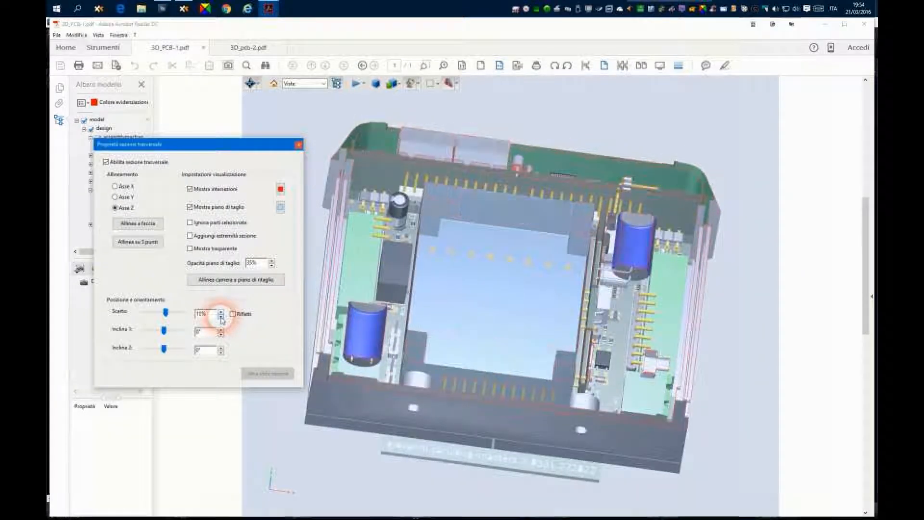
{"action": "left_click", "coordinate": [221, 316]}
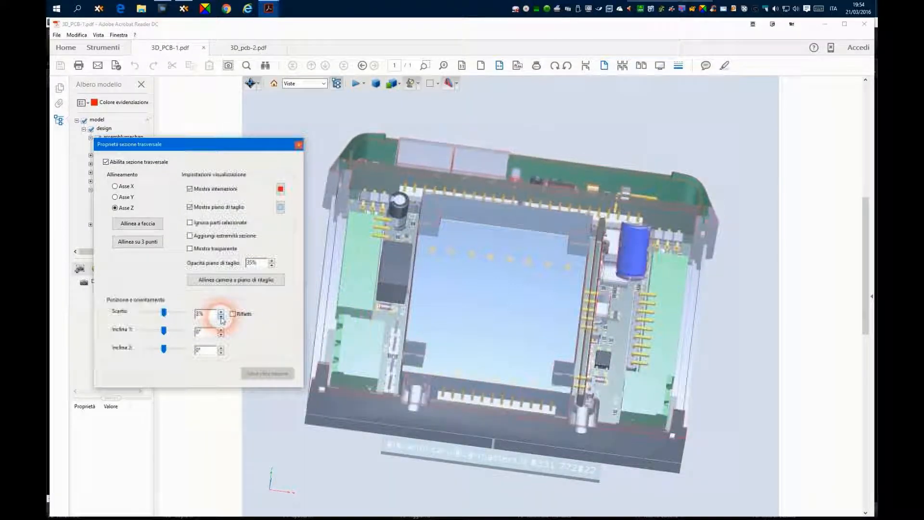
{"action": "left_click", "coordinate": [221, 317]}
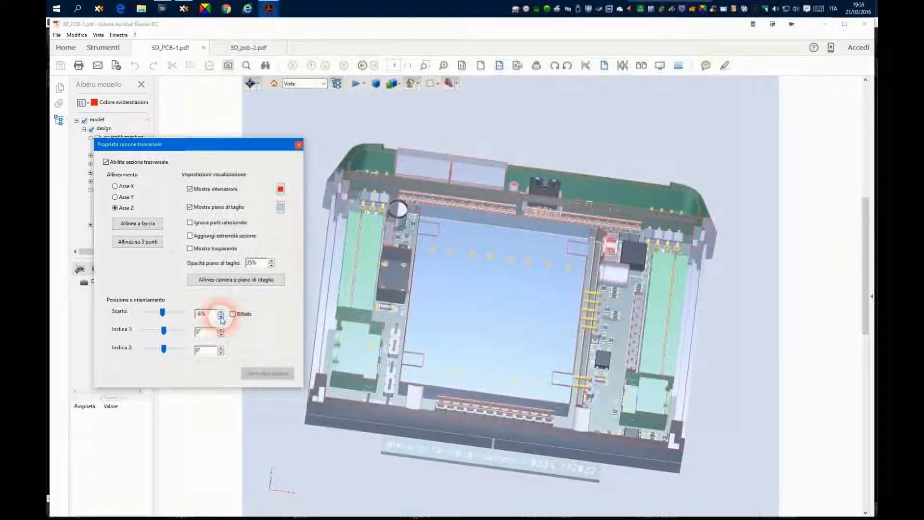
{"action": "left_click", "coordinate": [221, 317]}
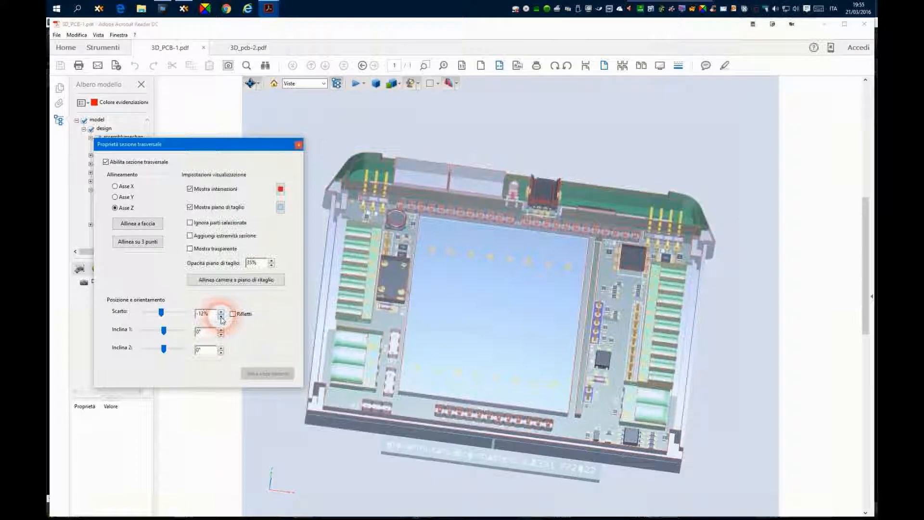
Step: Raise the section plane's offset to 33% to show the complete case
{"action": "left_click", "coordinate": [221, 313]}
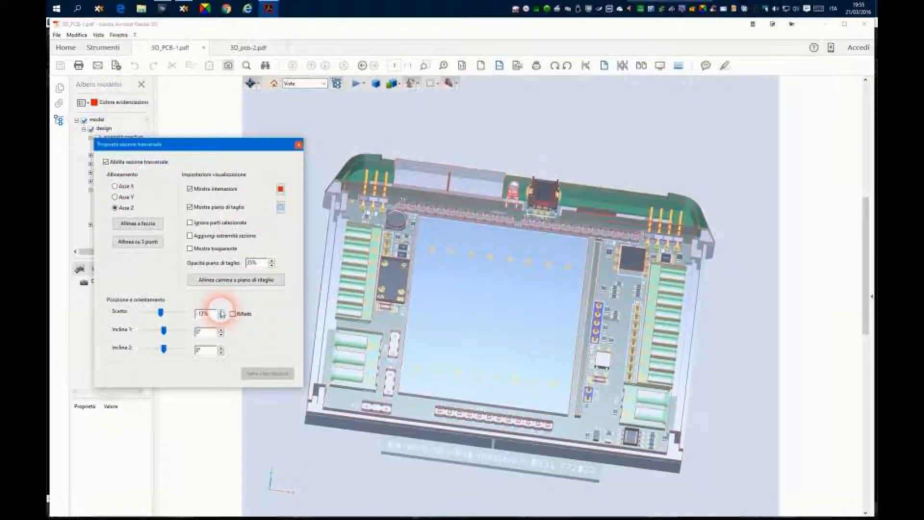
{"action": "left_click_drag", "start_coordinate": [162, 313], "coordinate": [171, 314]}
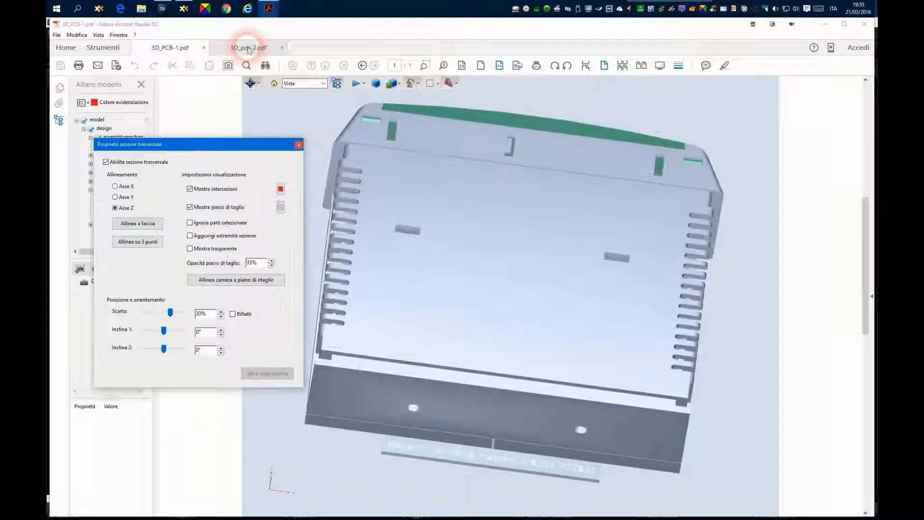
{"action": "left_click", "coordinate": [257, 73]}
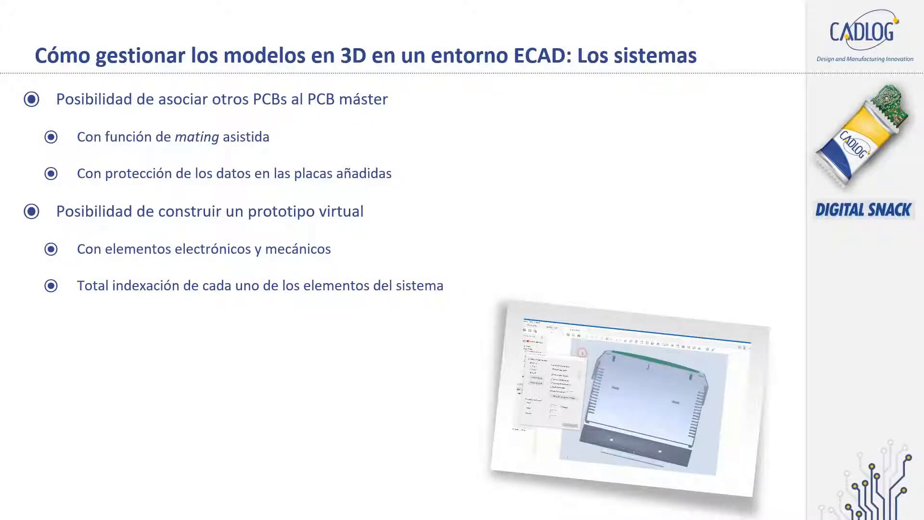